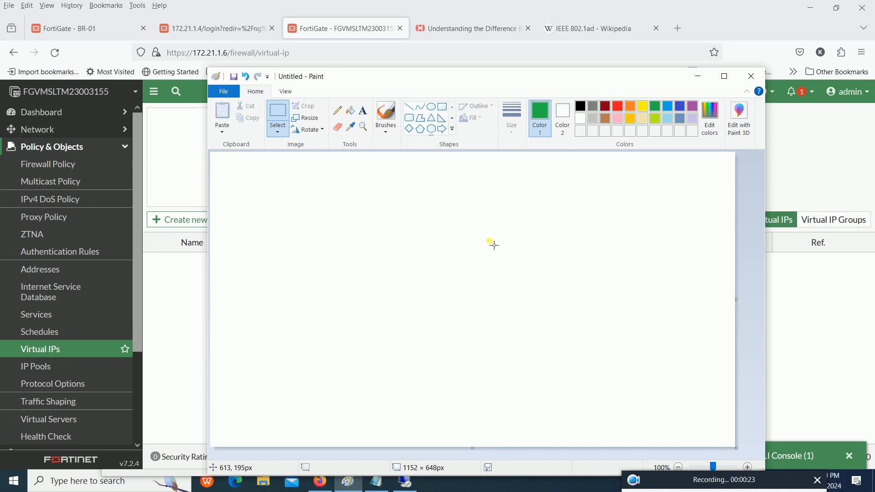
Step: Draw a green rectangle about 64 × 206 px mid-canvas and a rounded rectangle about 64 × 96 px to its right
click(442, 107)
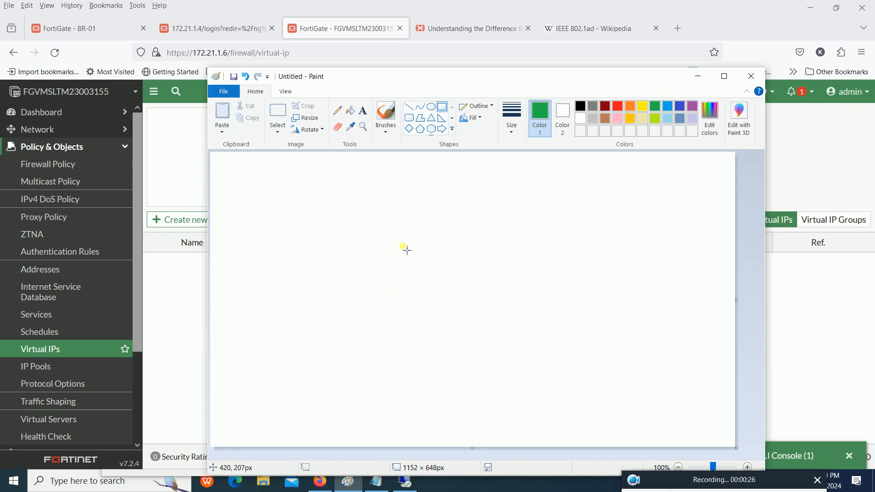
mouse_move(404, 246)
mouse_down()
mouse_move(416, 313)
mouse_move(434, 340)
mouse_up()
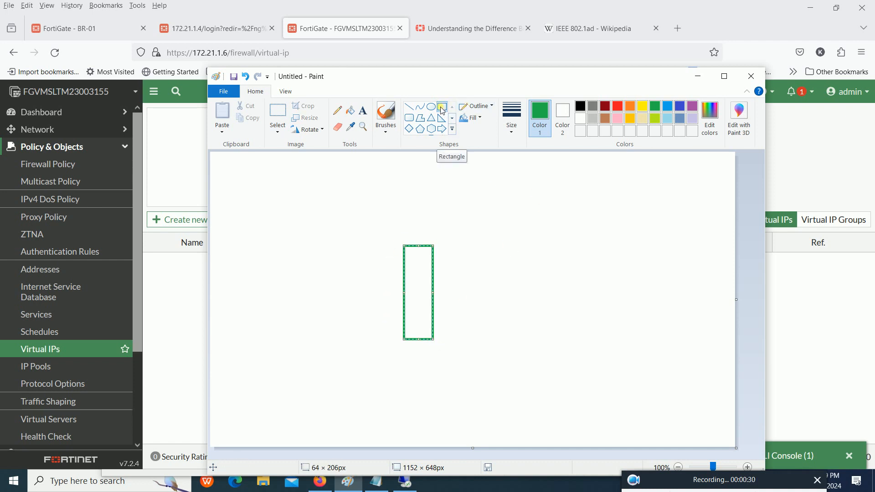
click(409, 118)
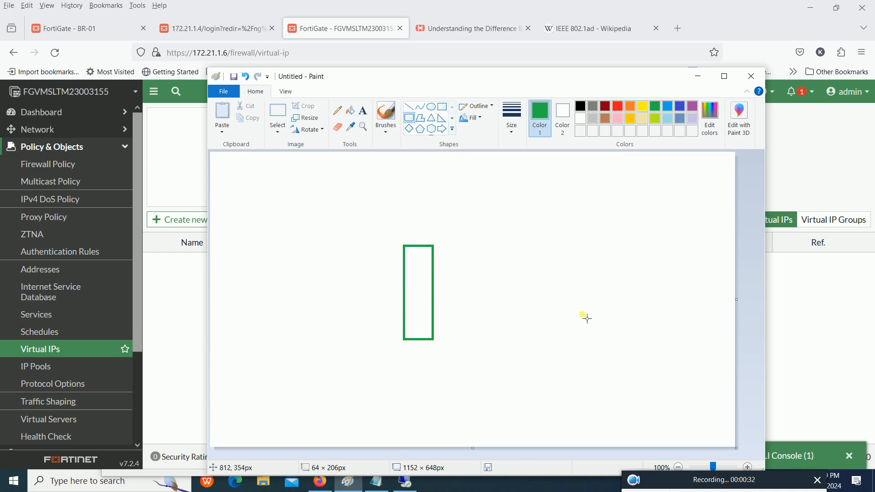
drag(556, 280, 587, 324)
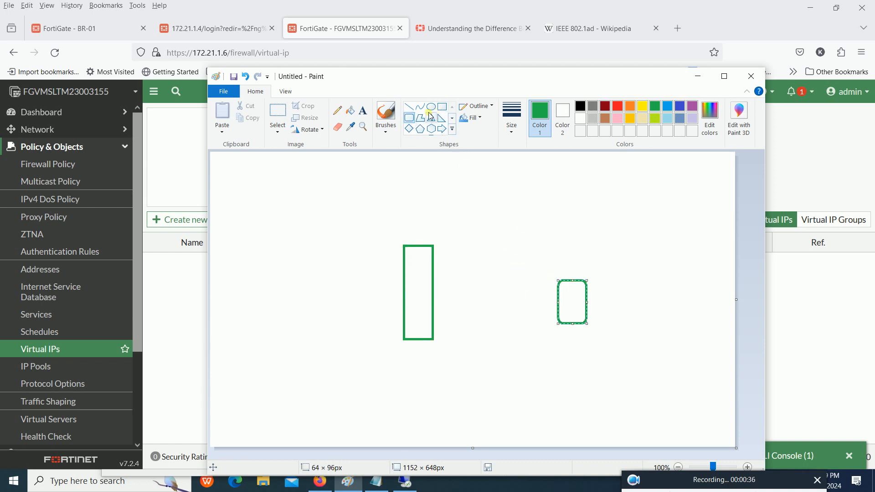
Step: Link the two rectangles with a pencil line and sketch a cloud on the left connected to the tall rectangle
click(337, 111)
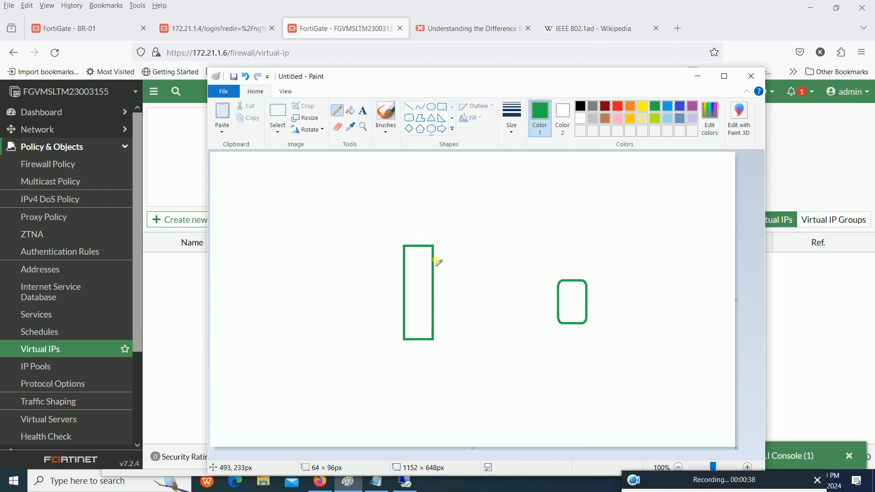
drag(435, 289, 558, 307)
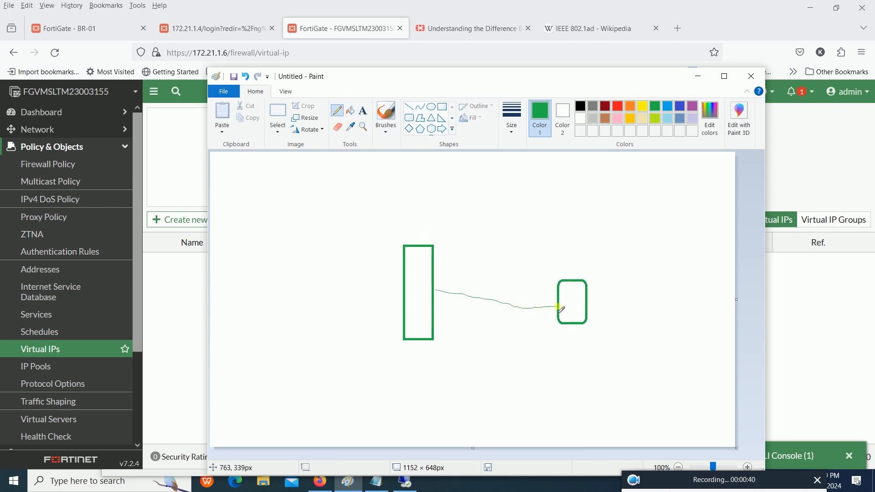
click(274, 290)
mouse_move(274, 290)
mouse_down()
mouse_move(320, 290)
mouse_move(260, 312)
mouse_move(260, 248)
mouse_move(274, 242)
mouse_up()
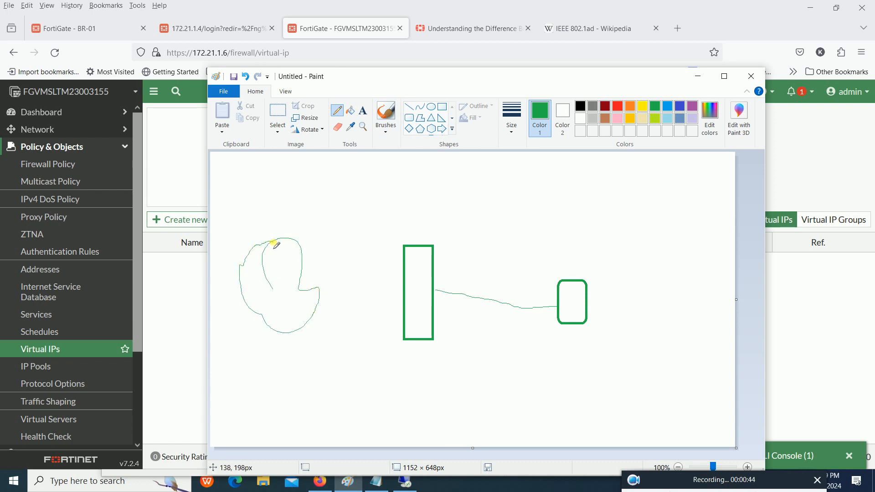
drag(302, 272, 403, 280)
Step: Pencil in the traffic path with a U, arrows to the cloud and tall rectangle, and circles at both rectangles' connection points
mouse_move(243, 188)
mouse_down()
mouse_move(257, 183)
mouse_move(272, 239)
mouse_move(272, 229)
mouse_up()
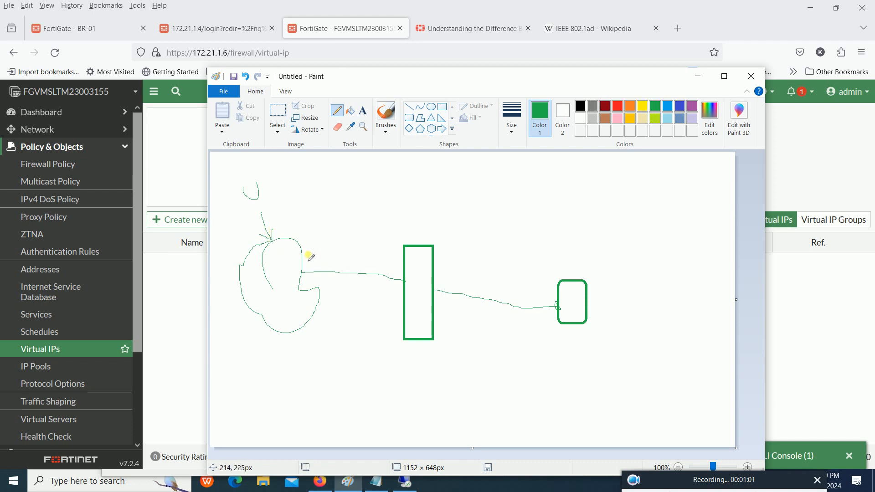
mouse_move(308, 254)
mouse_down()
mouse_move(384, 262)
mouse_move(396, 285)
mouse_move(404, 281)
mouse_up()
click(400, 278)
mouse_move(560, 305)
mouse_down()
mouse_move(551, 305)
mouse_move(564, 312)
mouse_move(556, 304)
mouse_up()
mouse_move(560, 298)
mouse_down()
mouse_move(556, 307)
mouse_move(564, 298)
mouse_up()
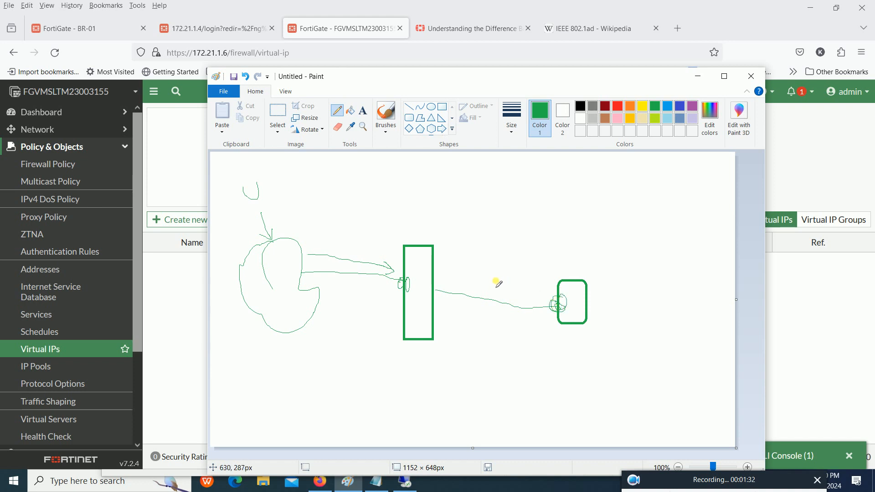
Step: Add the text label "local ip" at the rounded rectangle's end of the connecting line
click(364, 110)
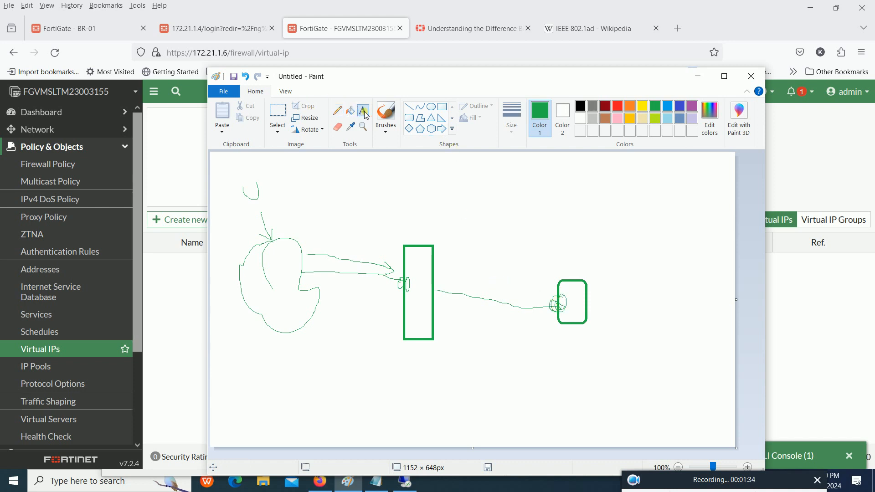
click(495, 287)
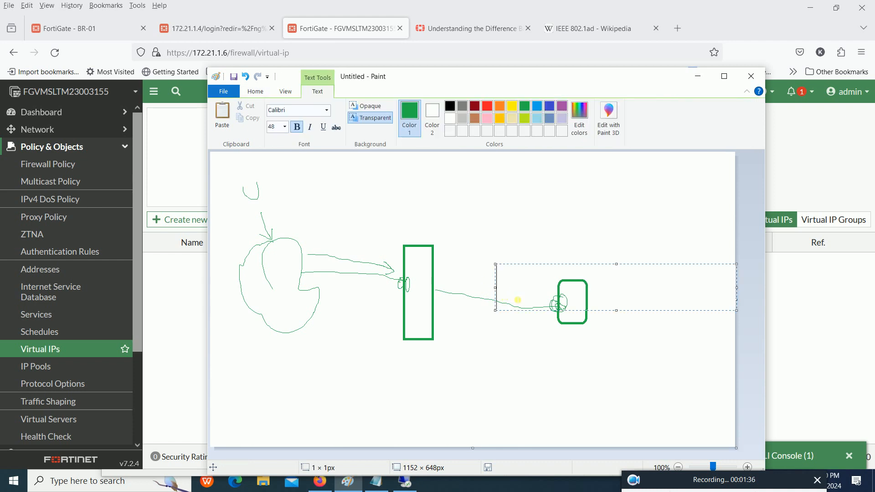
text(local)
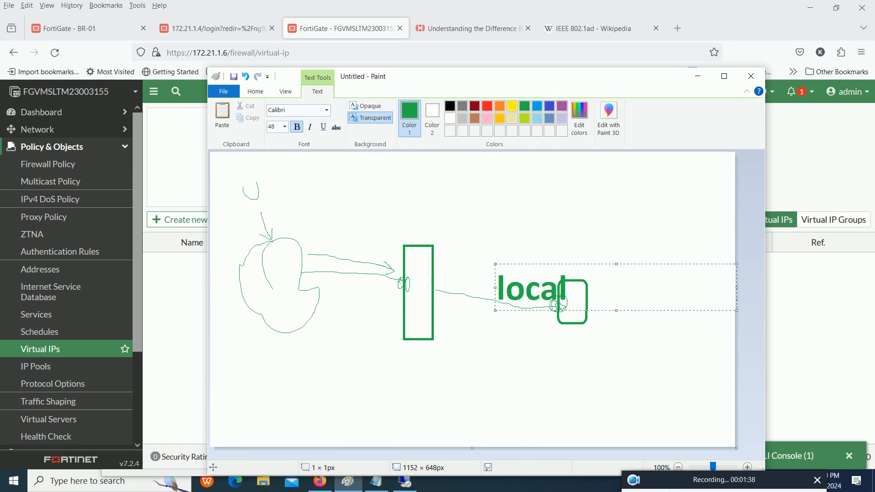
text( ip)
click(360, 230)
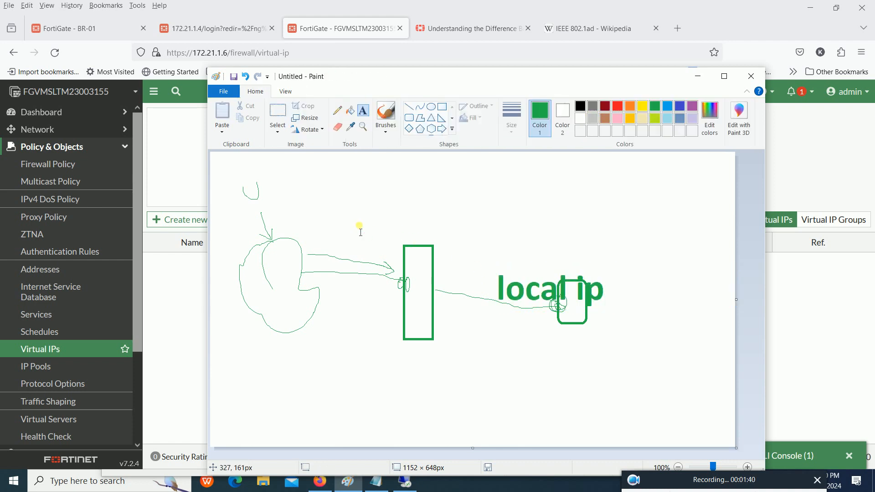
Step: Add the text label "public" and position it above the arrow between the cloud and the tall rectangle
click(360, 232)
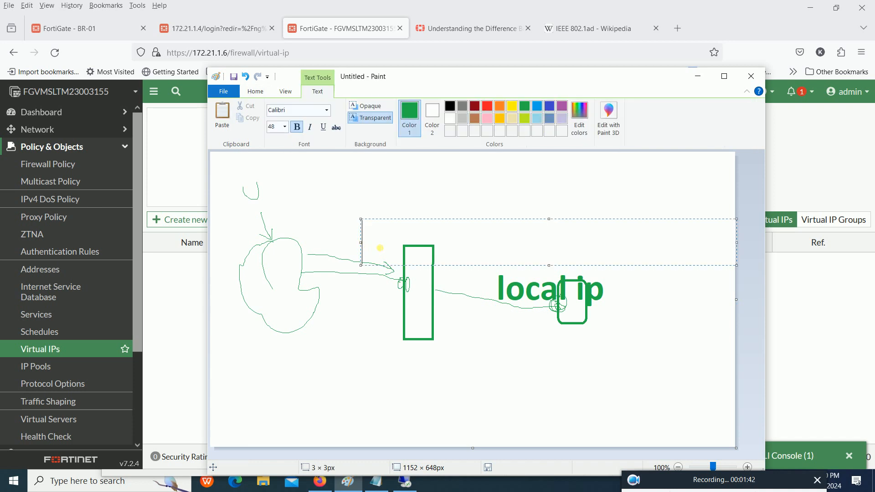
text(public)
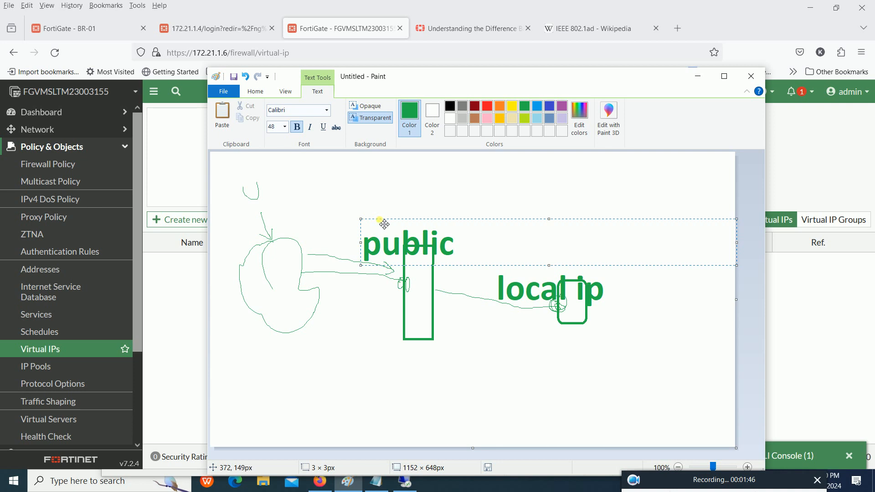
drag(385, 225, 328, 209)
click(342, 354)
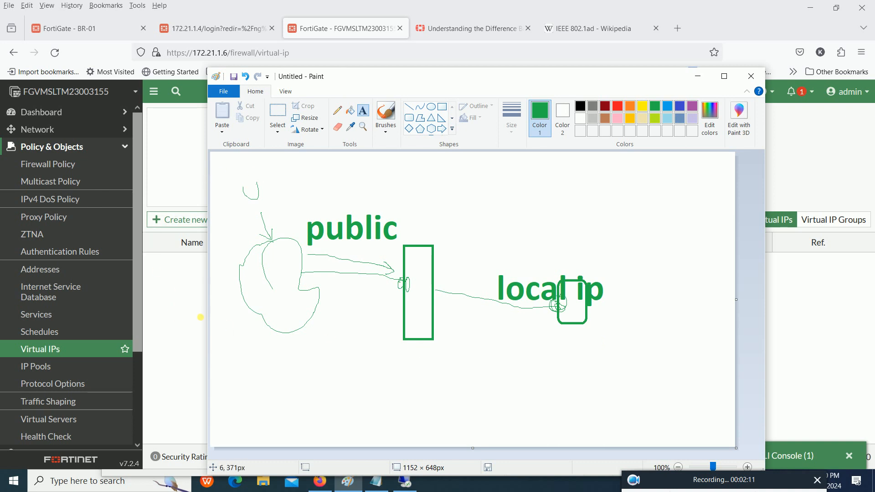
Step: Switch to the FortiGate web interface and start a new virtual IP under Policy & Objects
click(52, 353)
click(68, 148)
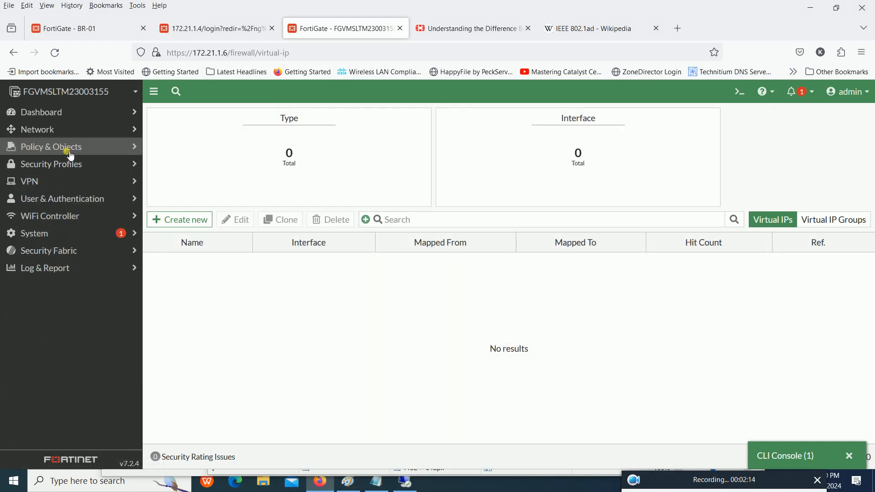
click(37, 155)
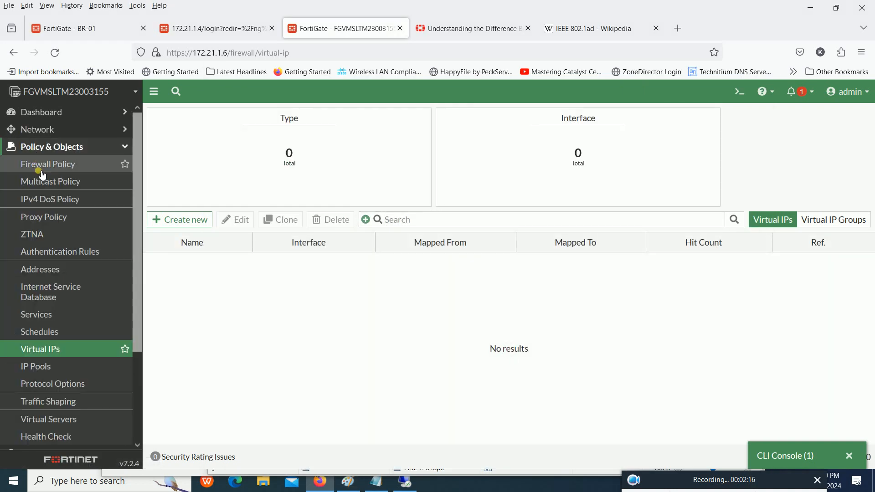
click(50, 354)
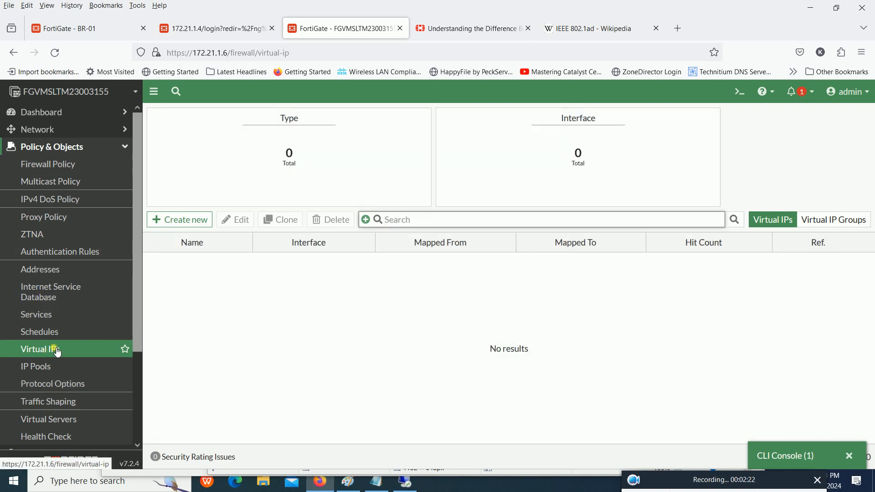
click(179, 219)
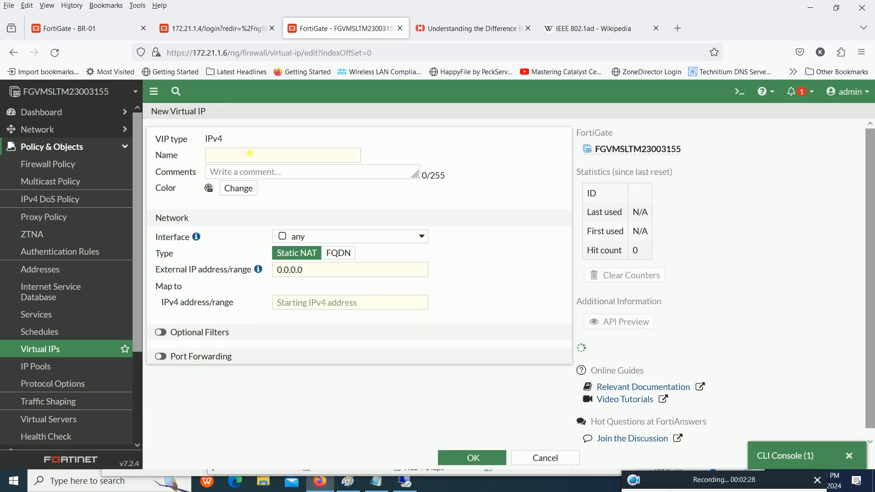
Step: Name the new virtual IP "web" and give it a red color
click(242, 161)
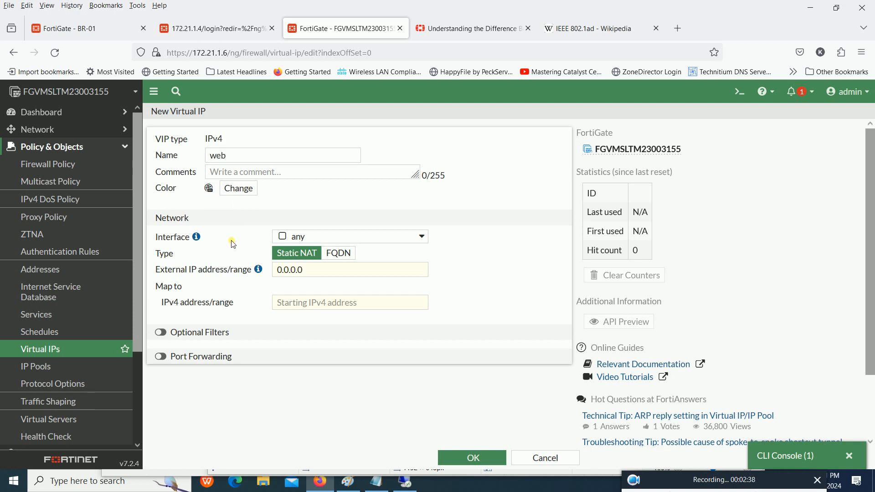
click(235, 191)
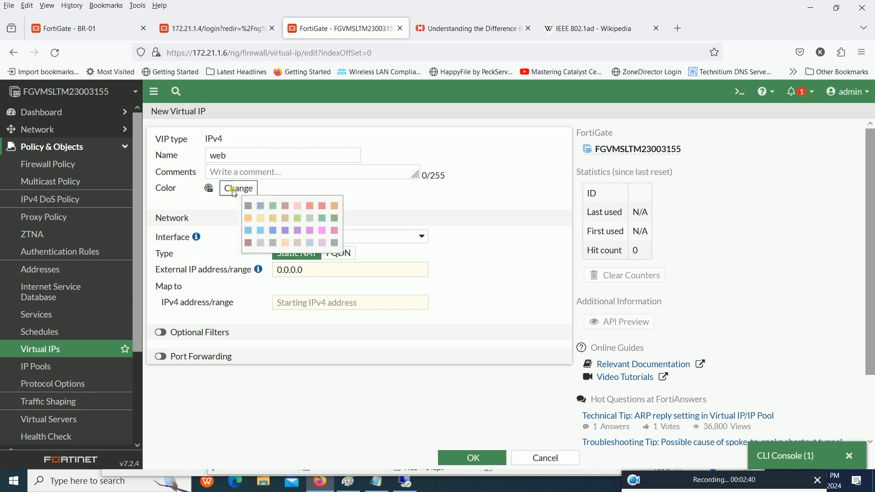
click(310, 206)
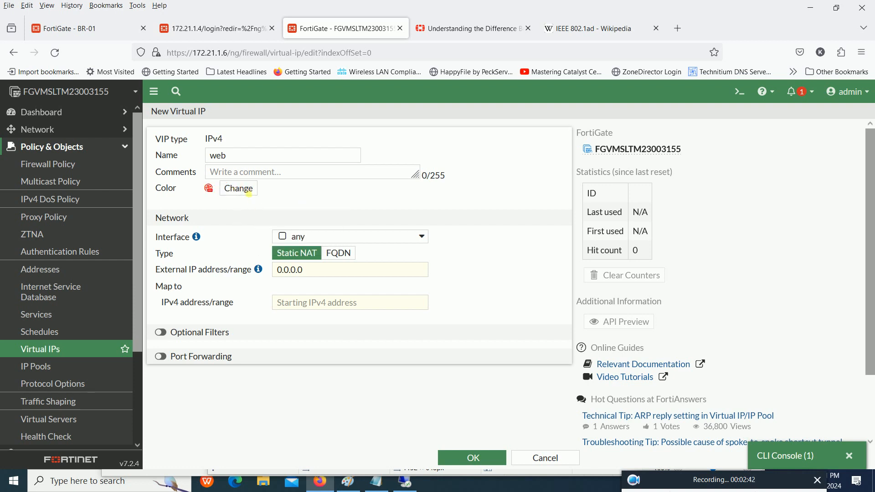
Step: Set the virtual IP's interface to LAN (port1) and view that interface's details
scroll(277, 214, down, 2)
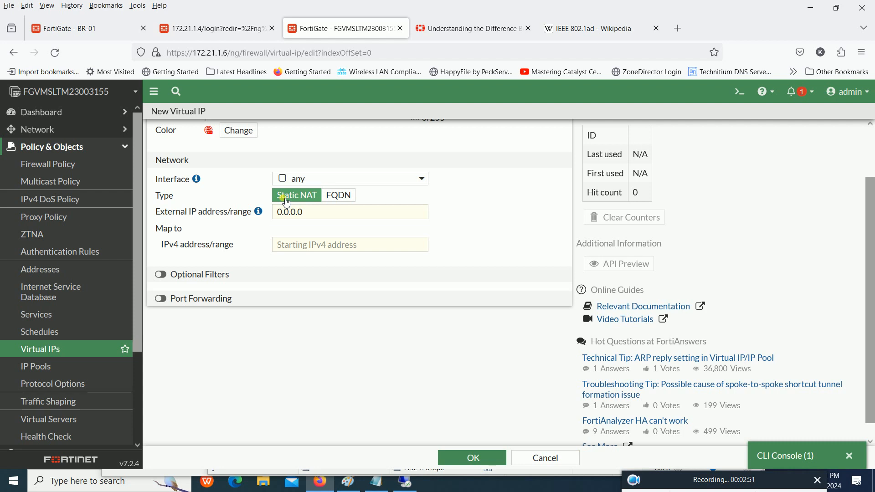
click(313, 248)
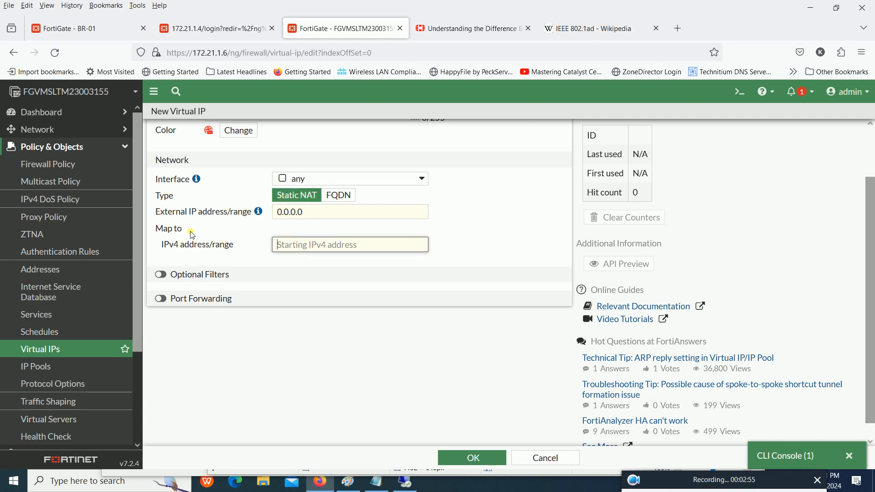
click(301, 182)
click(300, 183)
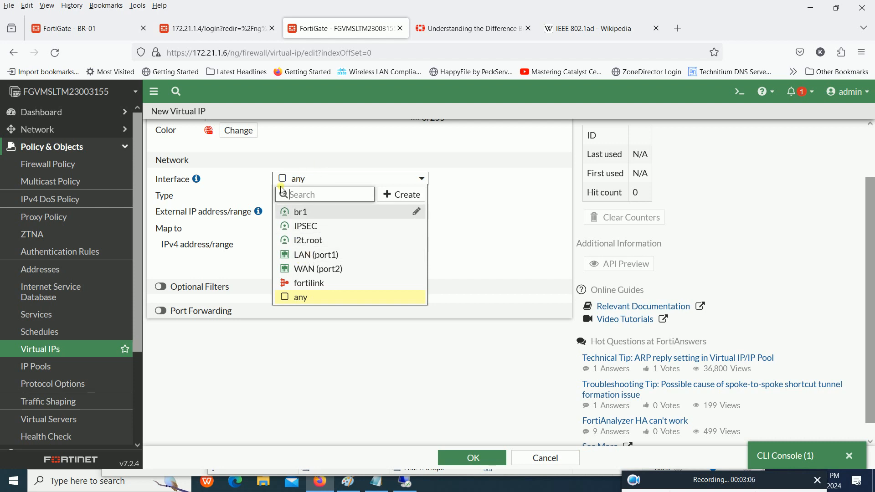
click(314, 255)
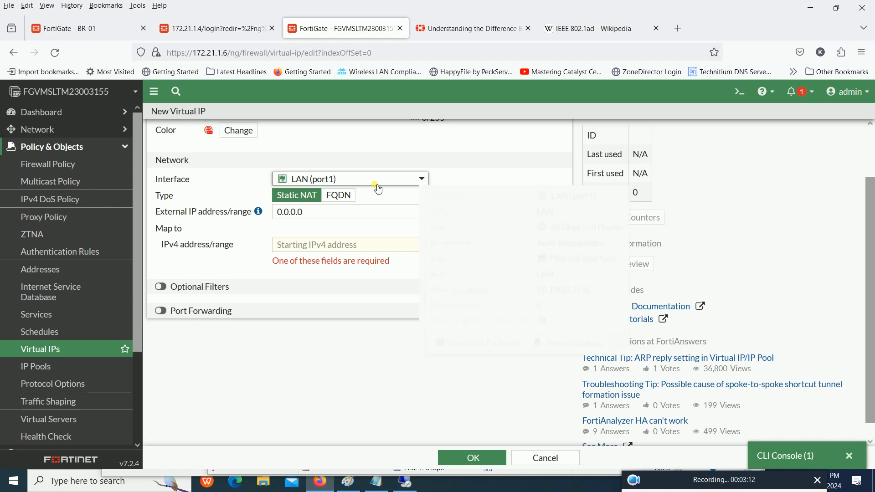
mouse_move(377, 187)
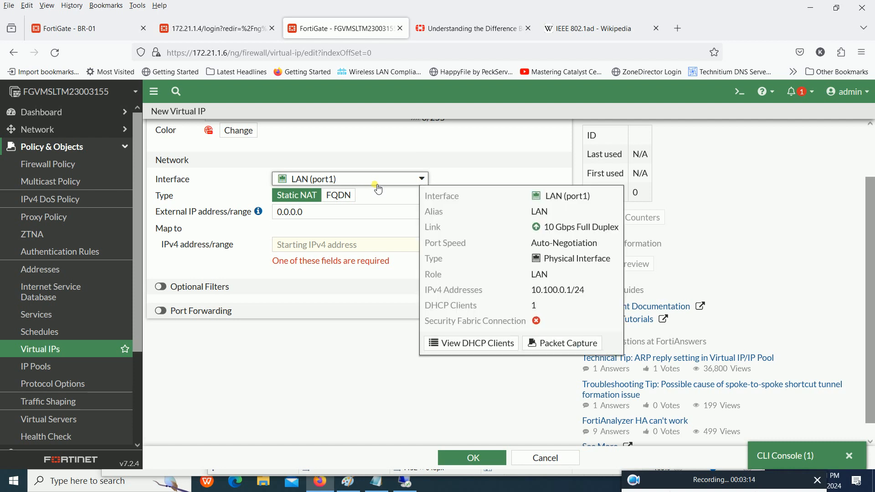
Step: Set the virtual IP's interface back to any and look through the available interfaces
click(353, 182)
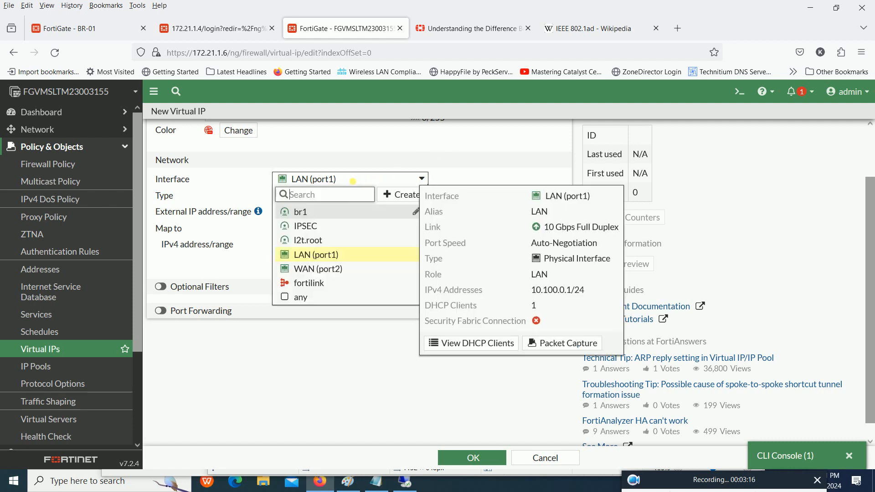
click(299, 297)
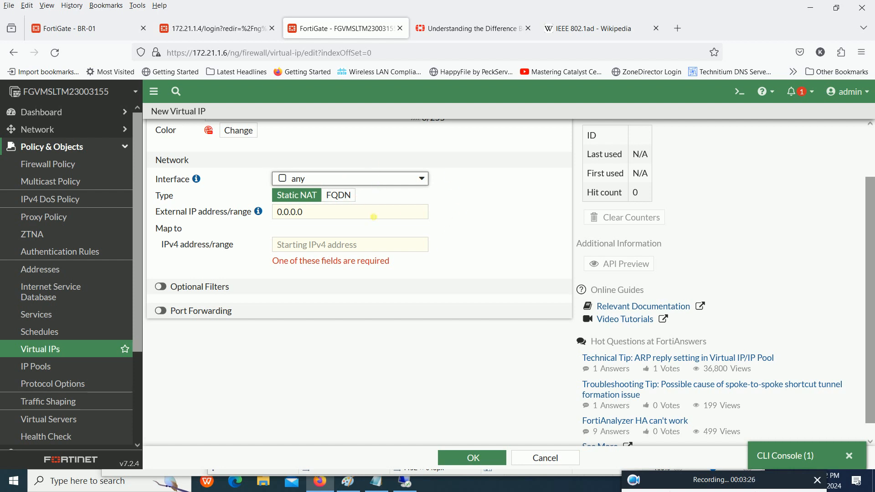
click(305, 179)
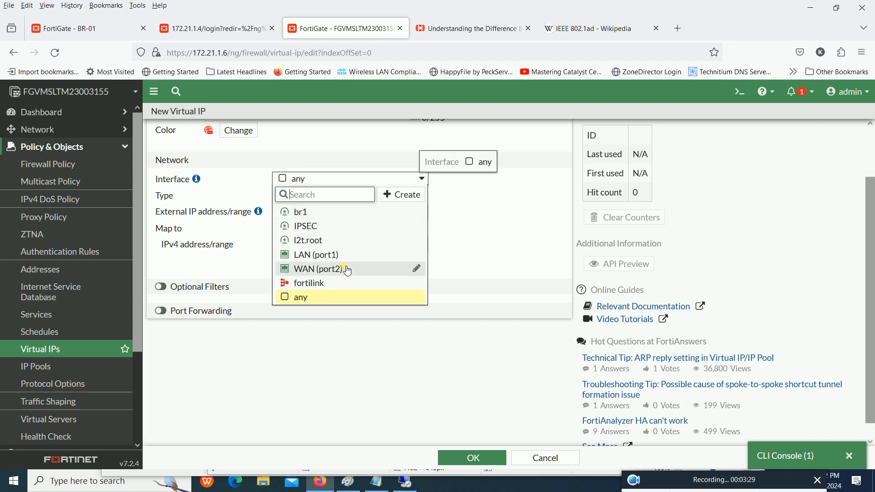
click(258, 164)
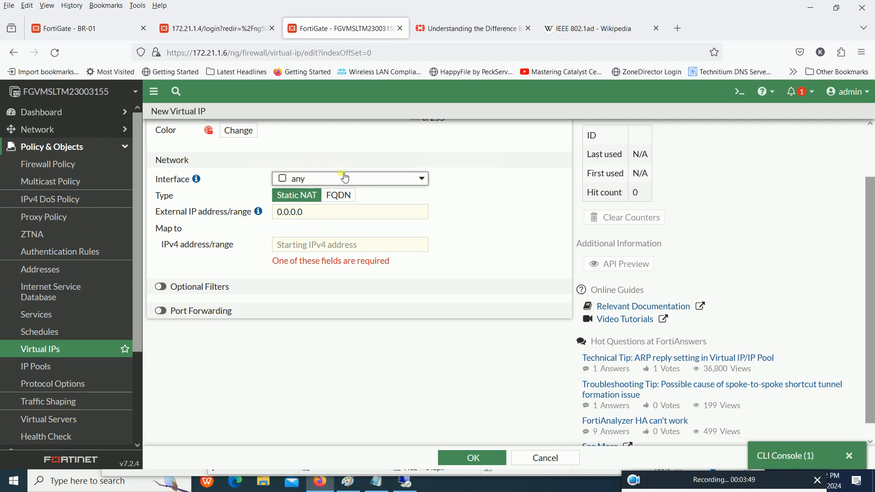
Step: Set the virtual IP's external IP address to 172.21.1.6, the address used in the firewall's URL
click(328, 219)
drag(328, 218, 246, 216)
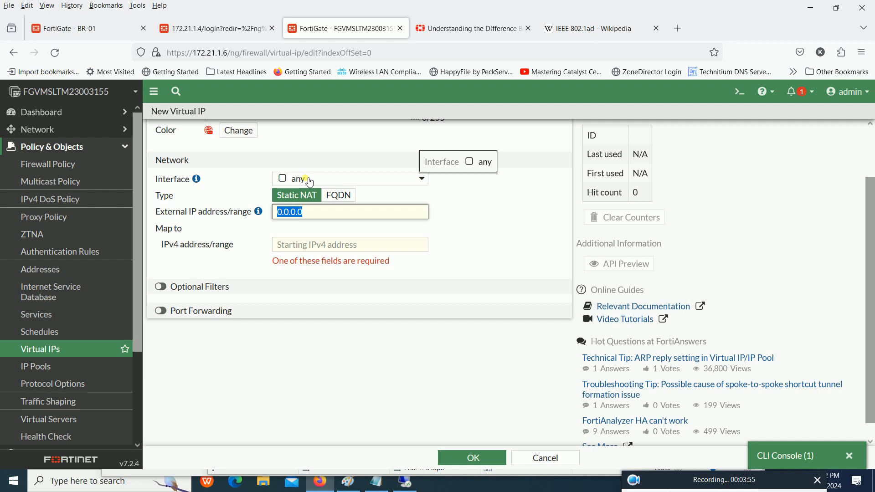
click(215, 185)
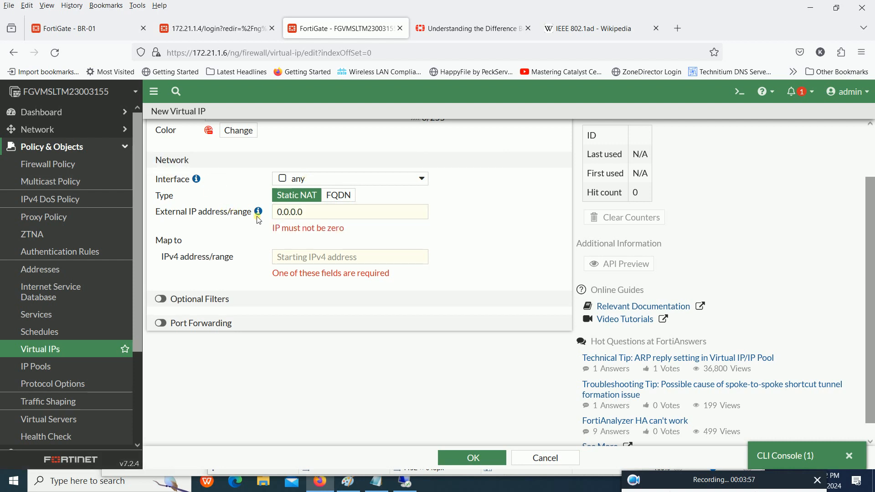
drag(315, 217, 228, 219)
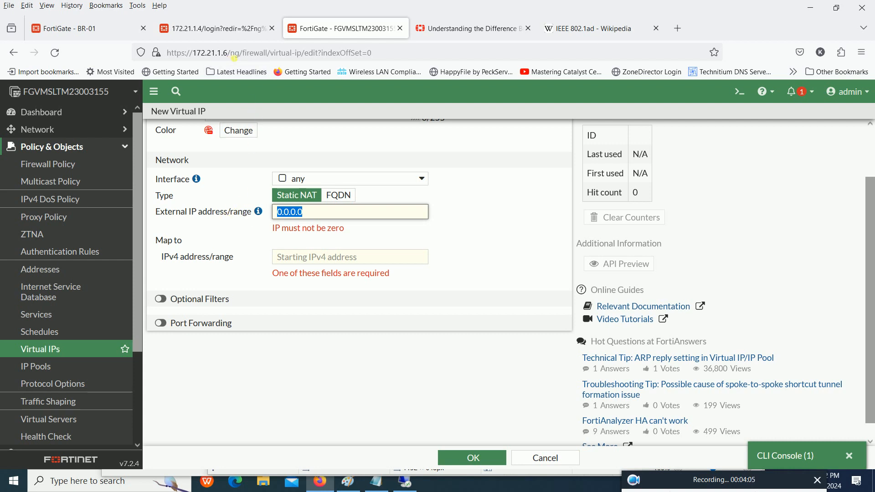
drag(227, 53, 203, 54)
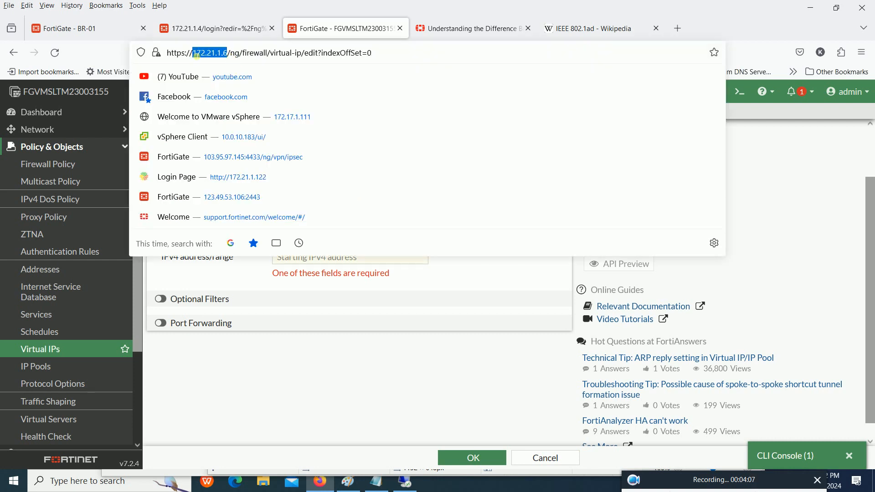
click(324, 358)
triple_click(323, 214)
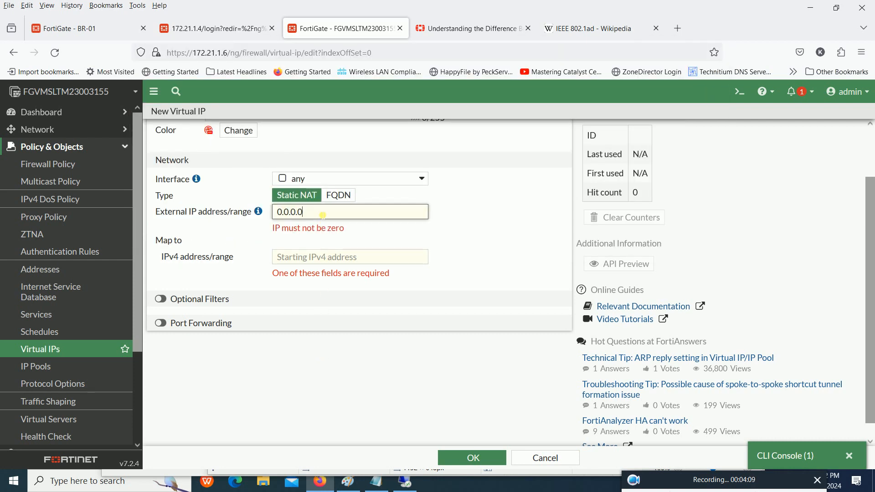
text(172.21.1.6)
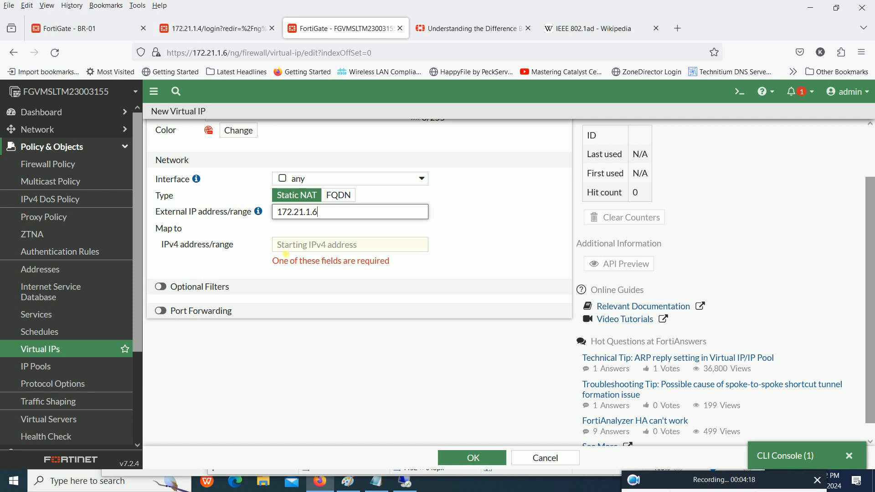
Step: Set the virtual IP's interface to WAN (port2) and view that interface's details
scroll(286, 254, up, 2)
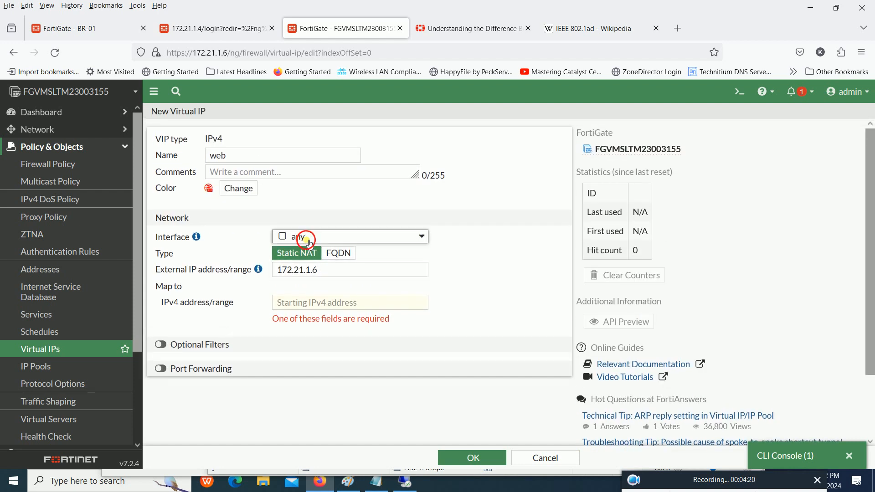
click(310, 237)
click(319, 292)
click(329, 270)
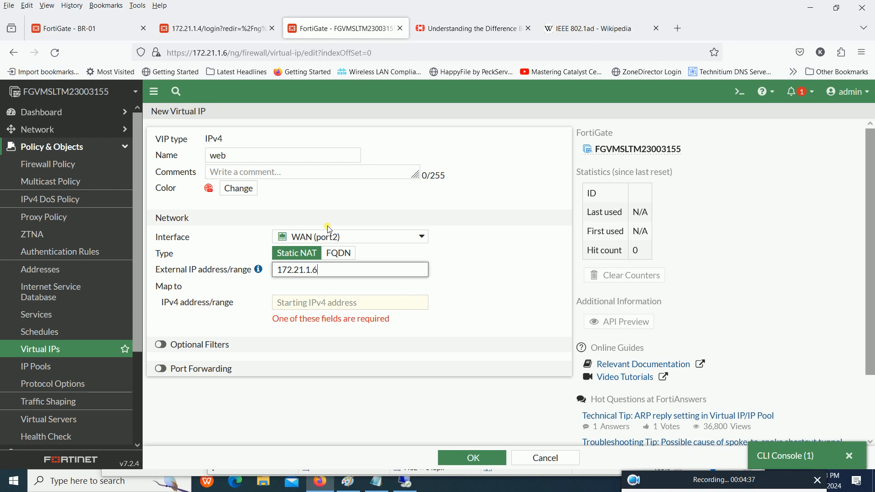
mouse_move(321, 241)
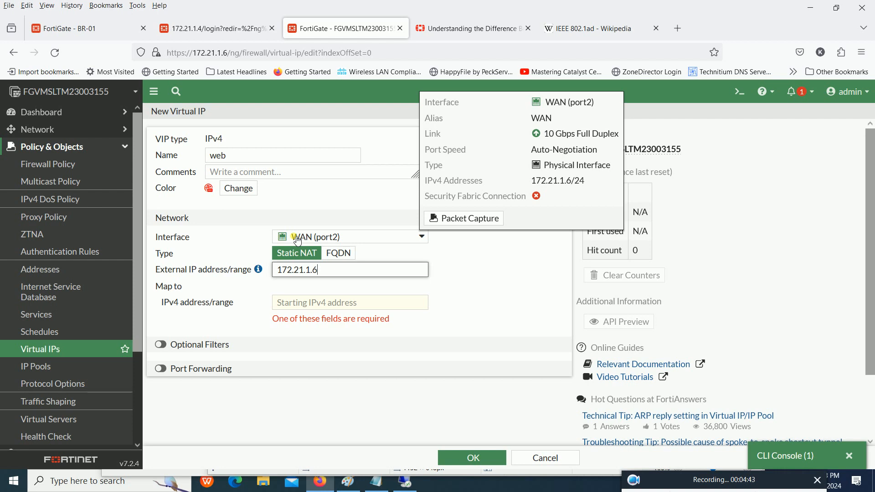
Step: Return the virtual IP's interface to any and start entering the mapped IPv4 address
click(298, 241)
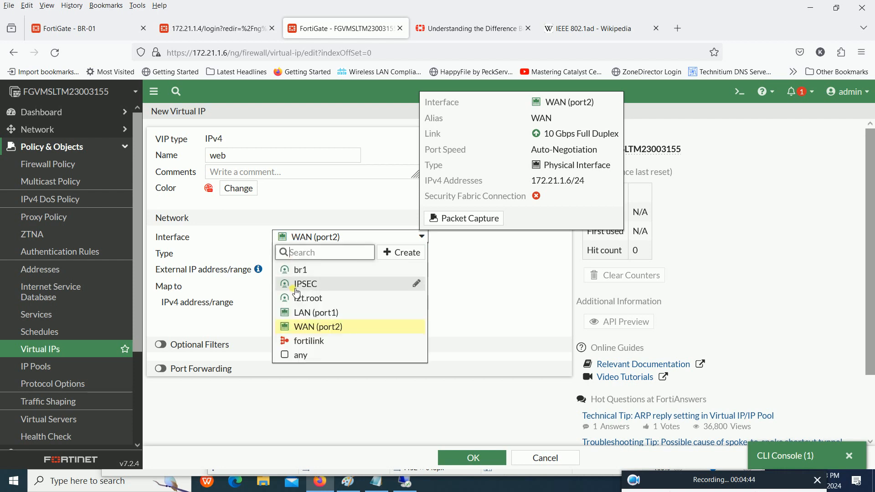
click(299, 356)
drag(319, 271, 252, 282)
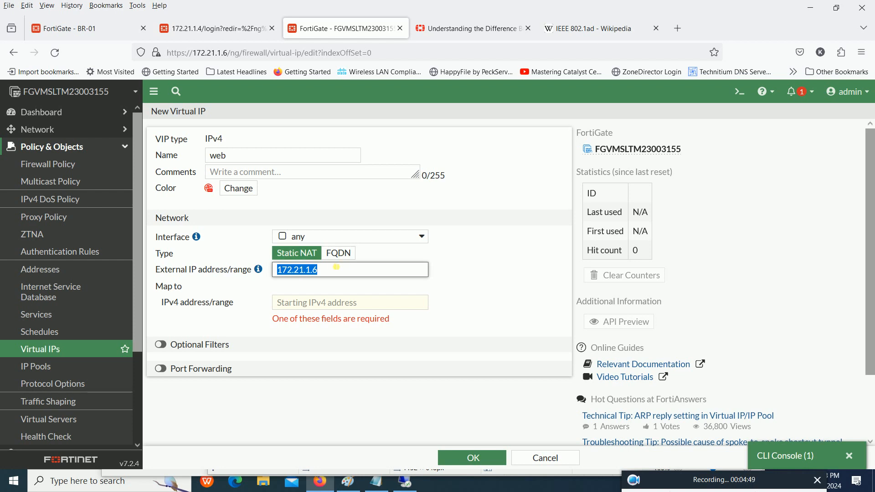
scroll(333, 271, down, 2)
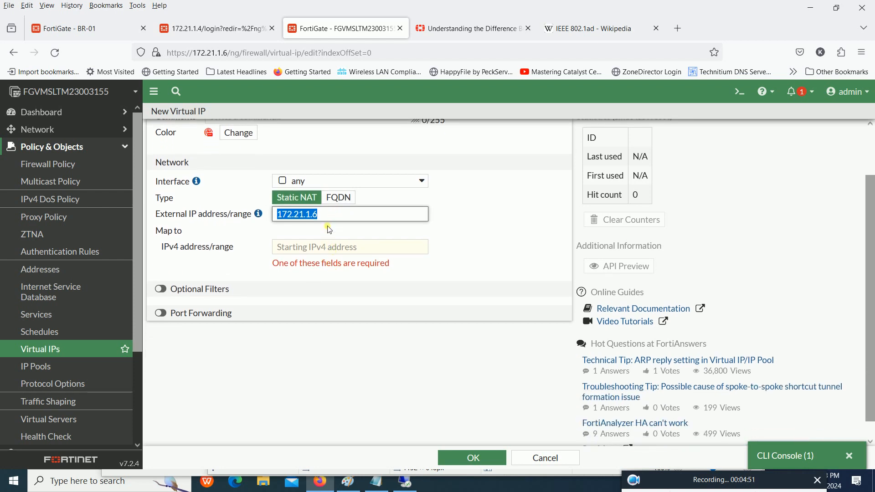
click(331, 221)
click(316, 249)
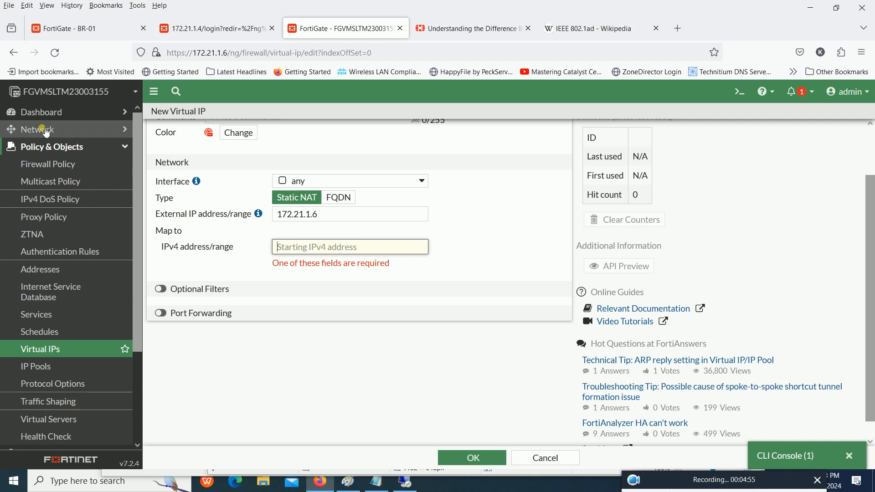
Step: Set the virtual IP's interface to LAN (port1) and try to copy the IPv4 address from its details
click(311, 184)
key(Down)
key(Down)
key(Down)
key(Return)
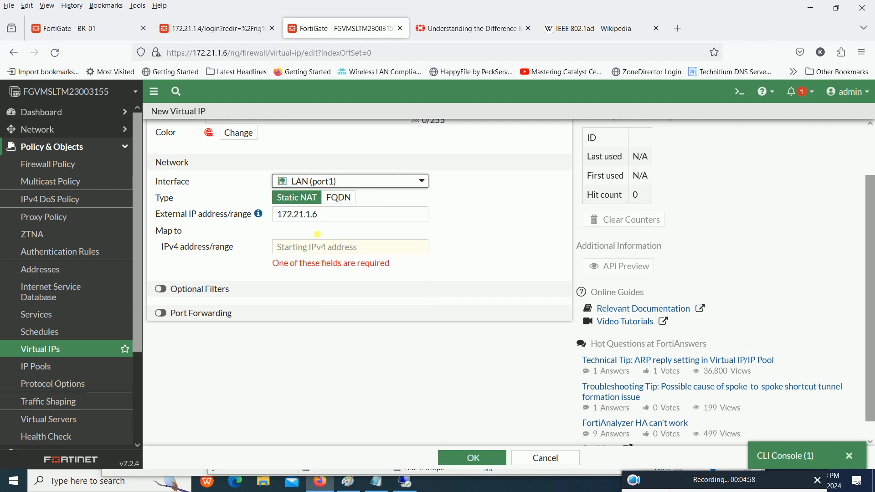
mouse_move(312, 184)
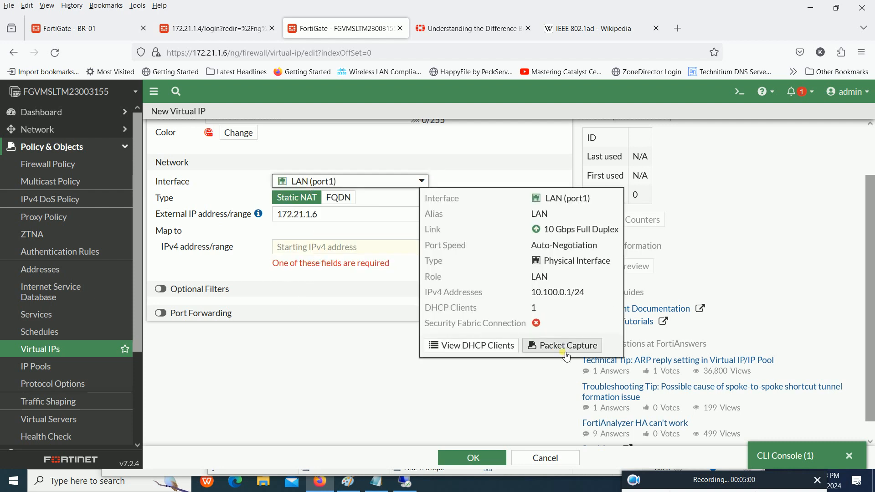
drag(531, 292, 569, 297)
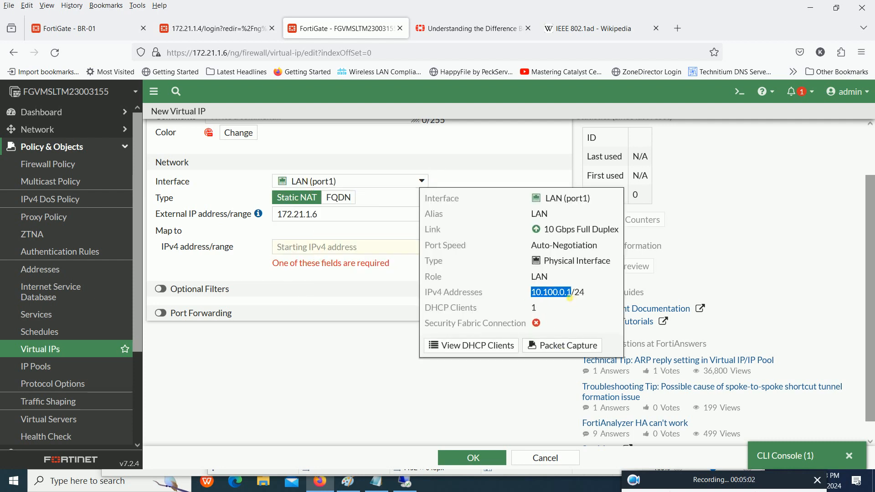
right_click(569, 297)
click(584, 307)
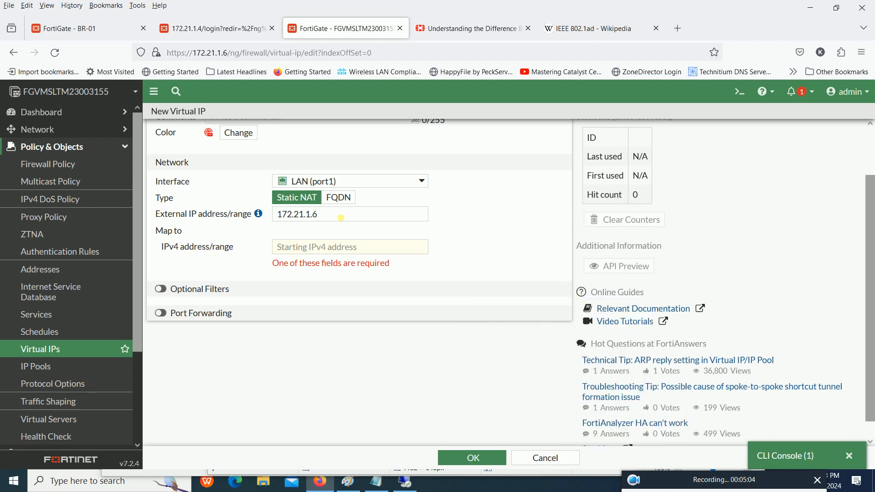
Step: Set the virtual IP's interface to any and its mapped IPv4 address to 10.100.0.2
click(339, 181)
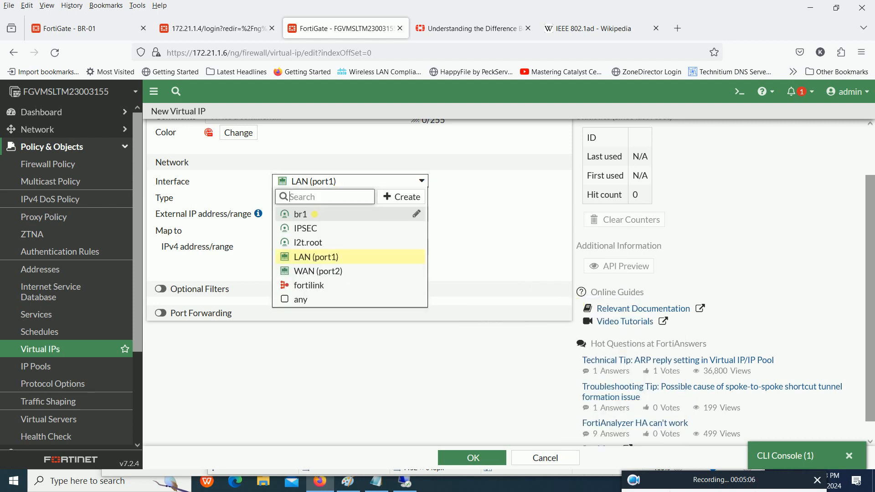
click(300, 301)
click(346, 249)
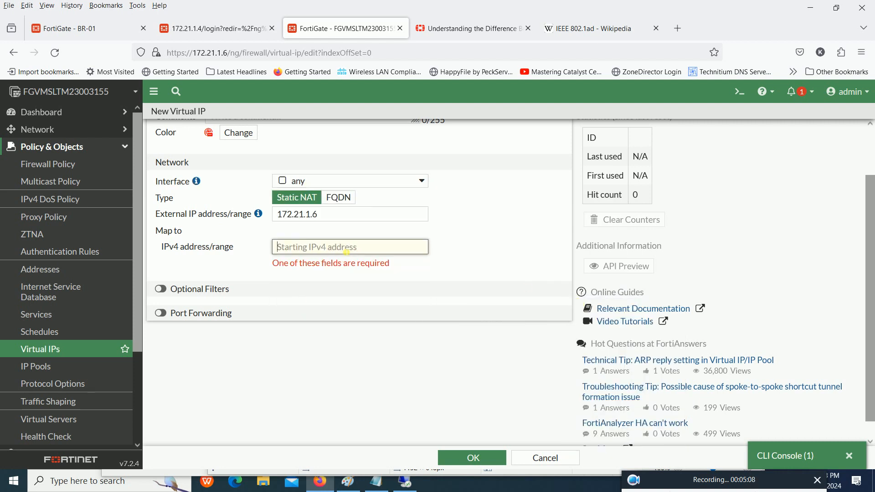
key(ctrl+v)
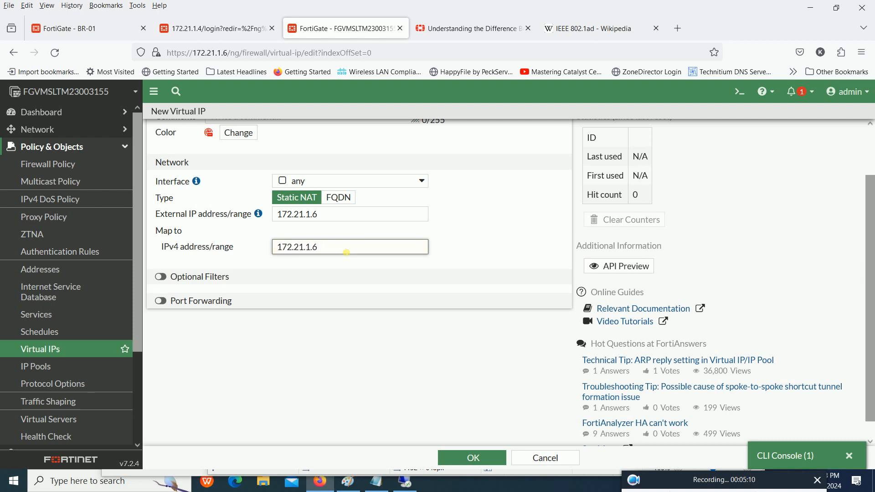
key(BackSpace)
key(BackSpace)
key(BackSpace)
key(BackSpace)
key(BackSpace)
key(BackSpace)
key(BackSpace)
key(BackSpace)
key(BackSpace)
key(BackSpace)
text(10.100.0.2)
drag(318, 214, 275, 220)
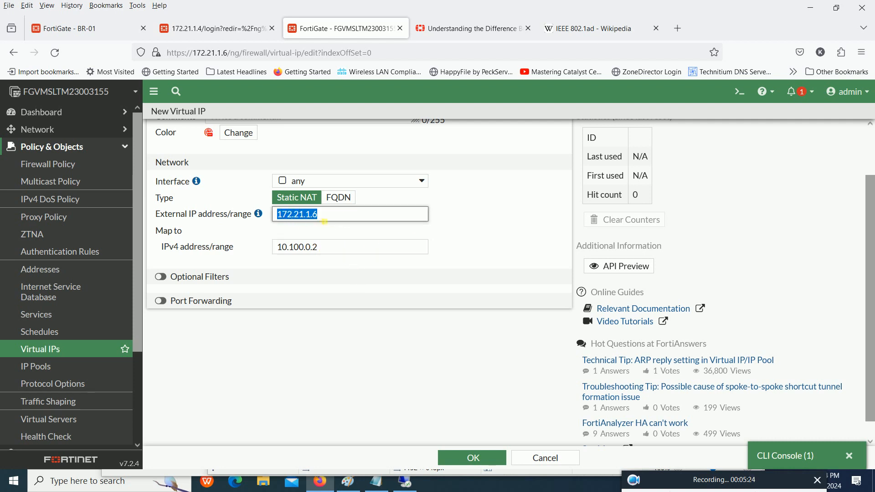
click(328, 218)
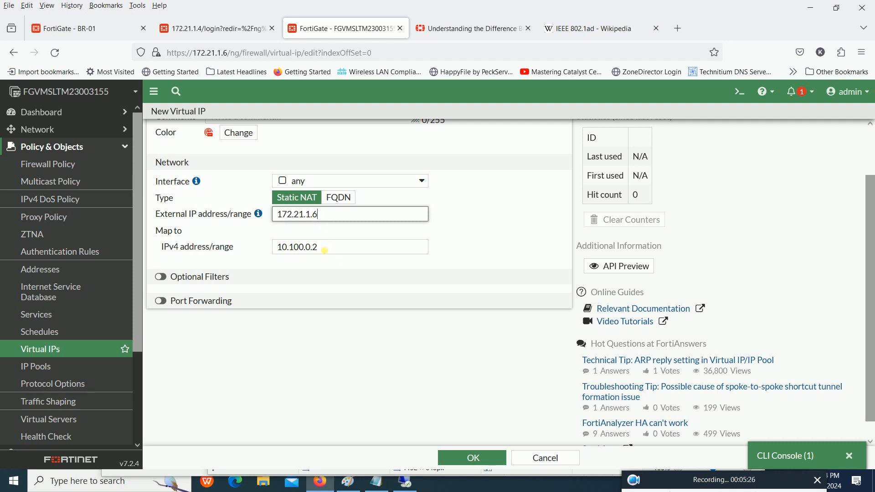
click(324, 251)
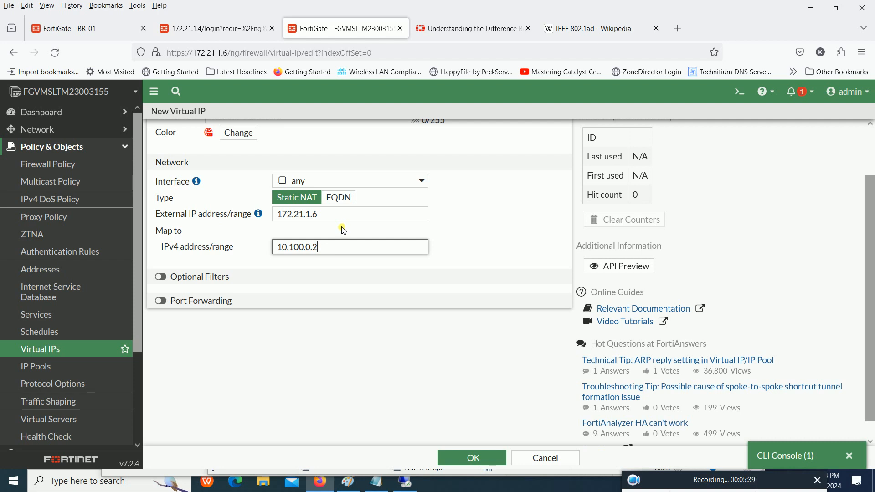
Step: Enable port forwarding for the virtual IP and set the mapped IPv4 port to 80
click(208, 303)
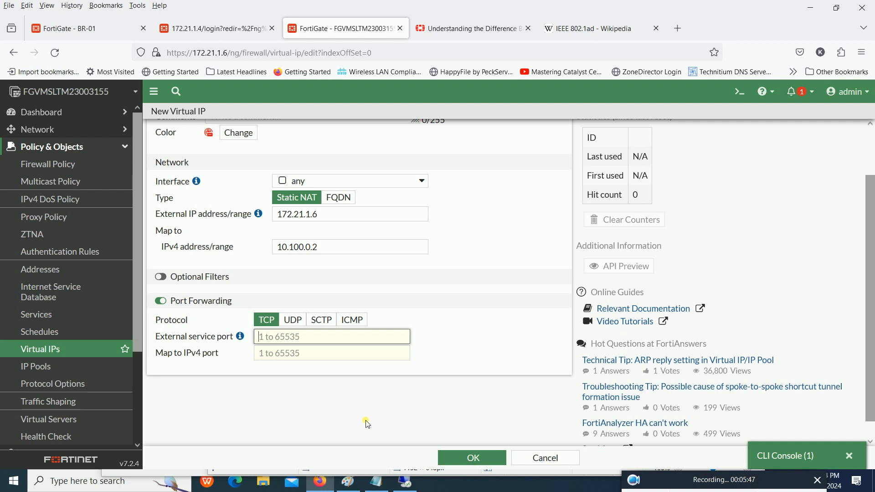
text(80)
key(BackSpace)
key(BackSpace)
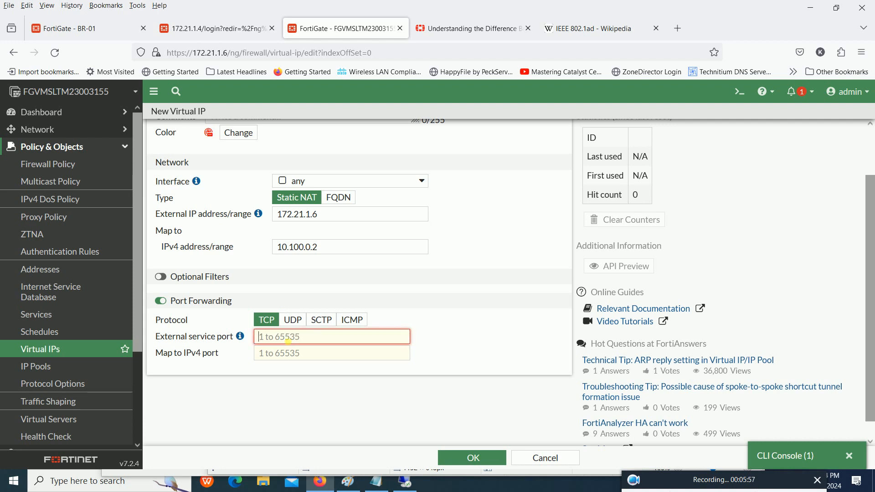
key(Tab)
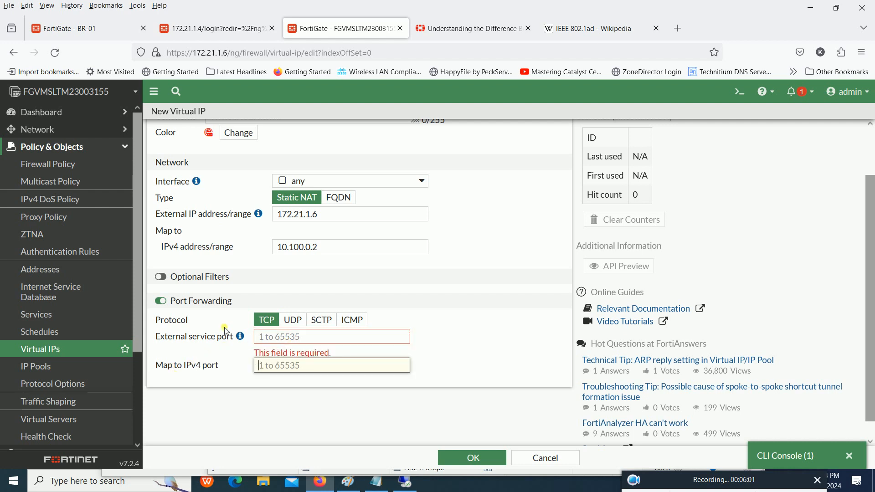
double_click(311, 250)
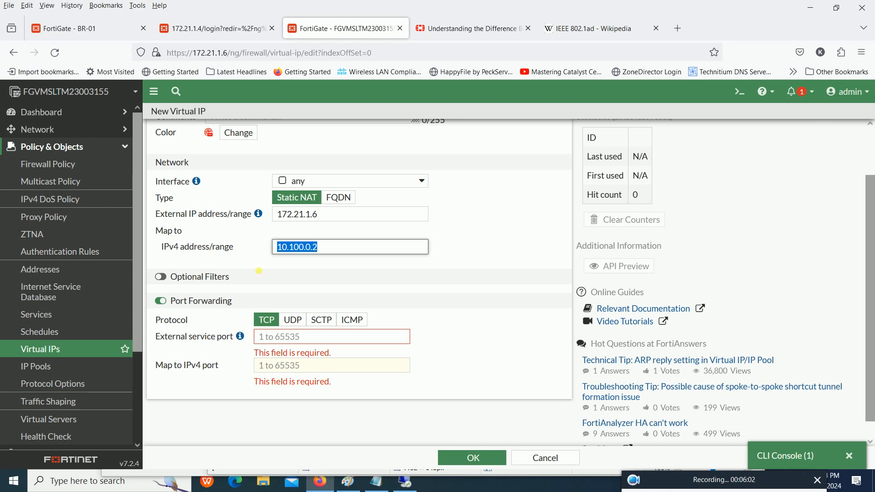
click(273, 367)
text(80)
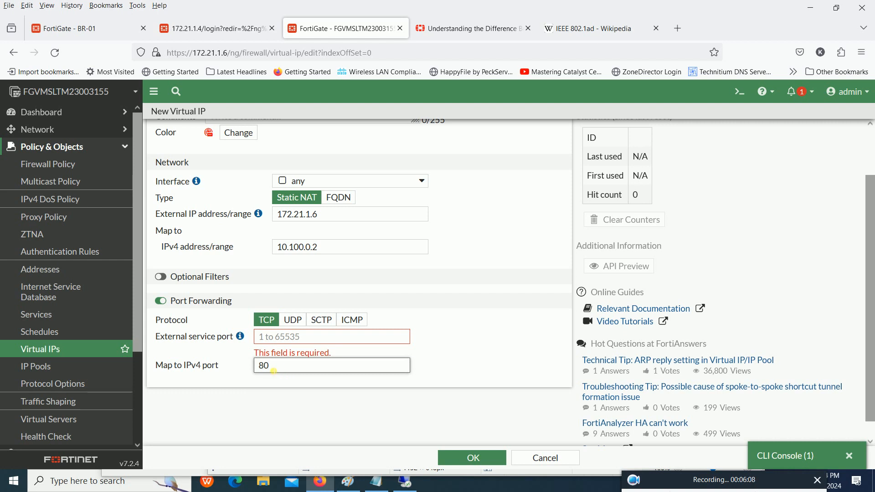
key(BackSpace)
text(1)
key(BackSpace)
text(0)
Step: Turn port forwarding off and on again, and set the external service port to 8080
click(176, 301)
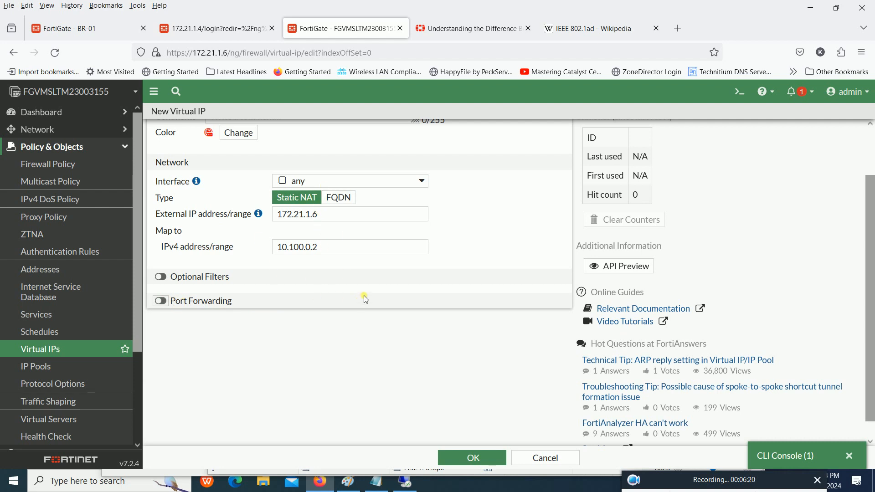
click(210, 302)
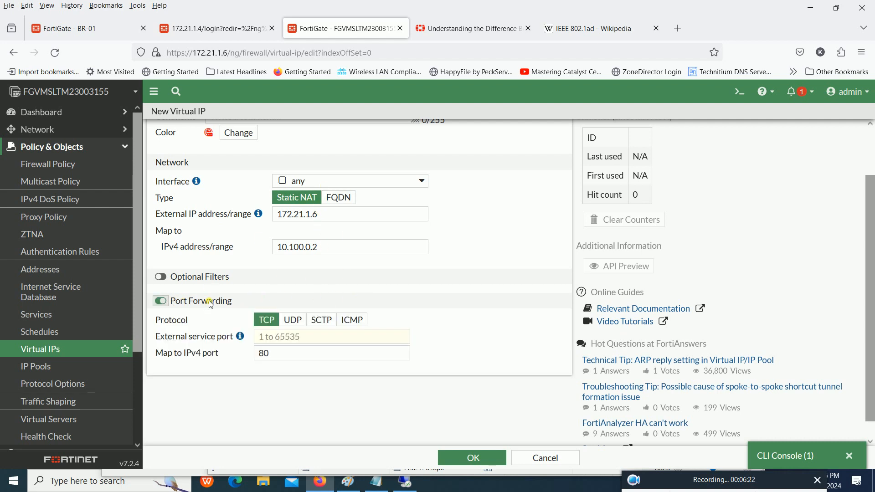
click(306, 339)
text(8080)
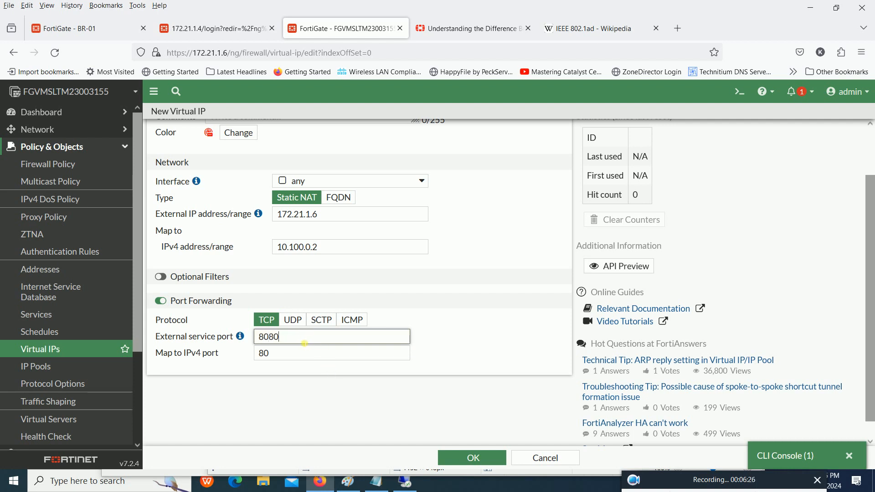
Step: Set the mapped IPv4 port and external service port to 53, switching the protocol to UDP and back to TCP
click(313, 356)
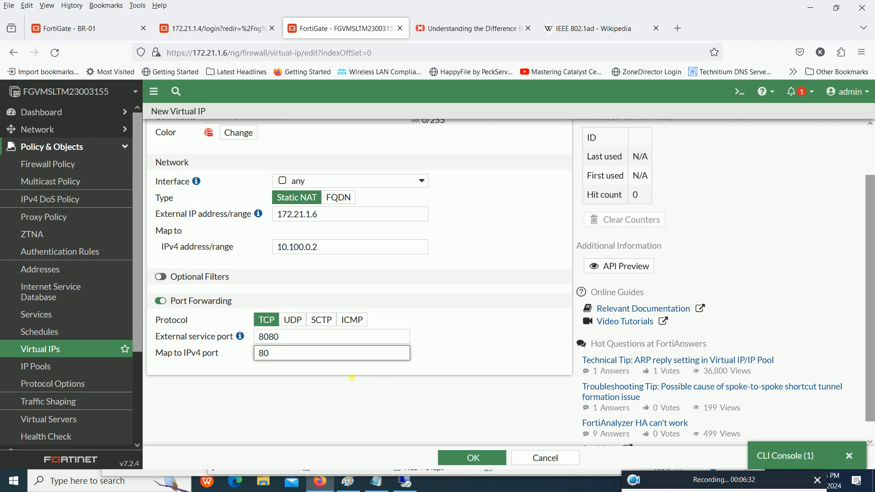
double_click(279, 354)
text(53)
double_click(286, 339)
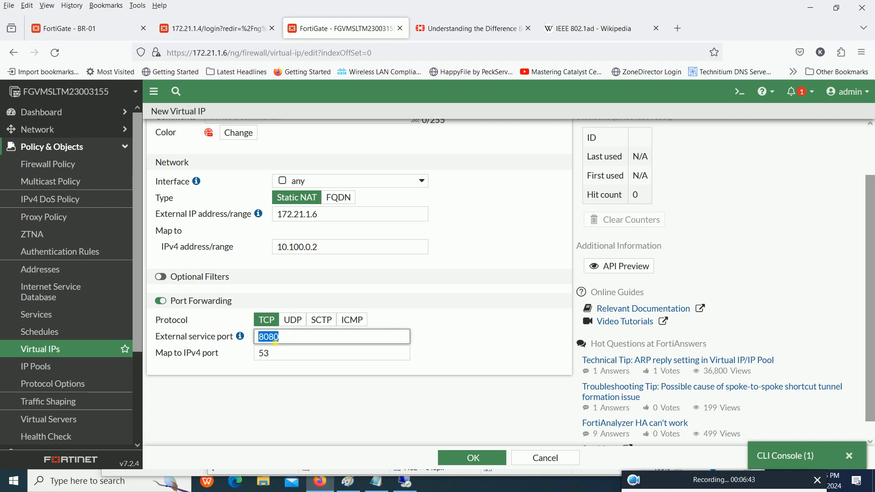
click(299, 337)
click(232, 339)
text(53)
click(298, 324)
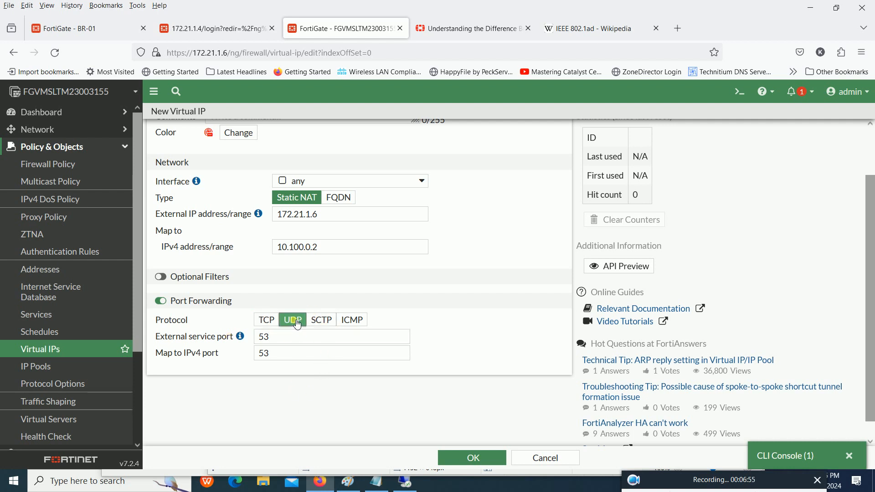
click(269, 325)
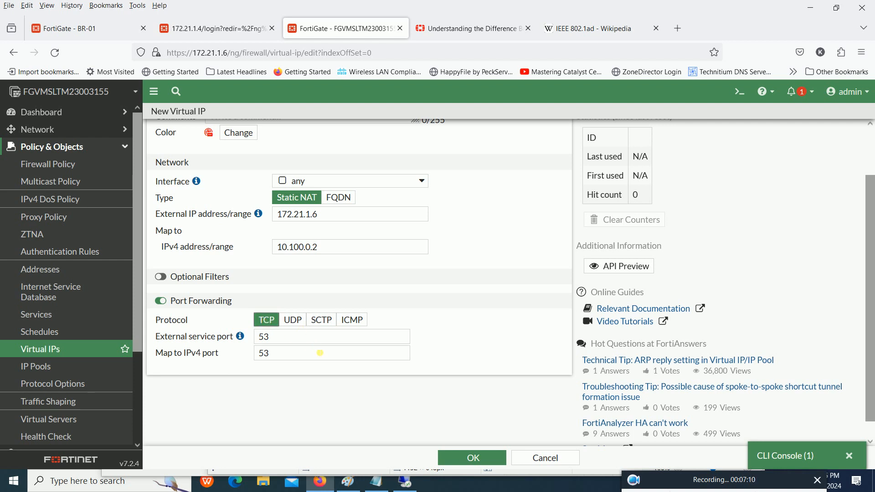
Step: Set both the external service port and the mapped IPv4 port to 80, and save the web virtual IP
double_click(294, 341)
text(80)
key(Tab)
text(8)
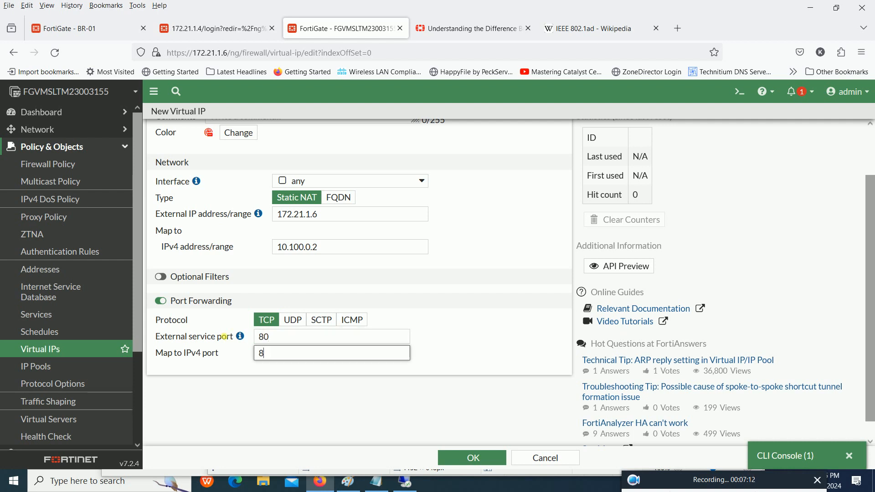
scroll(472, 437, up, 2)
scroll(471, 437, down, 3)
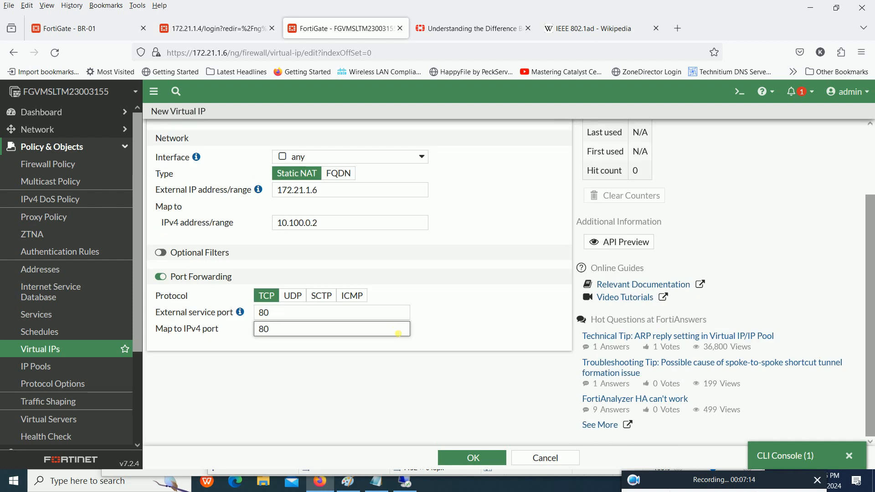
click(445, 458)
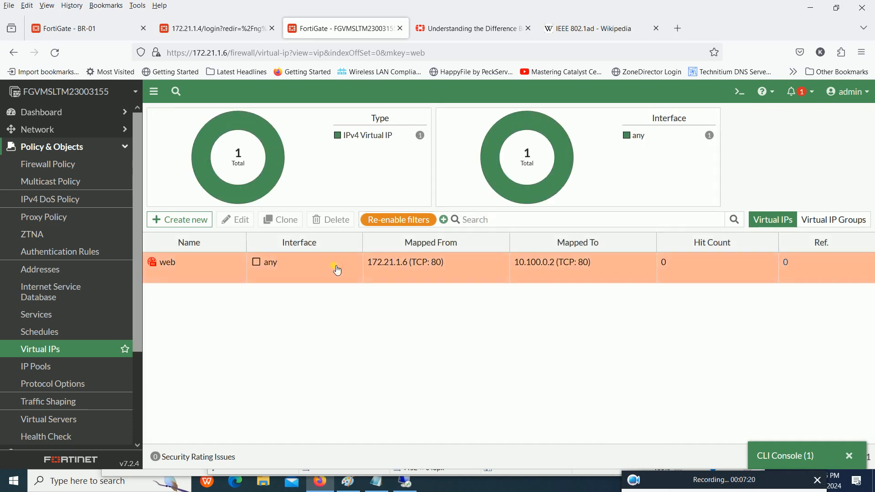
click(338, 270)
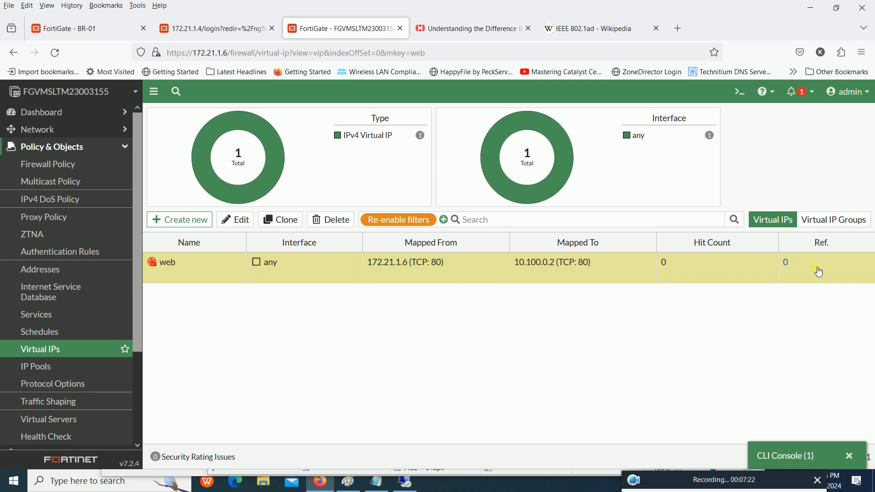
click(788, 264)
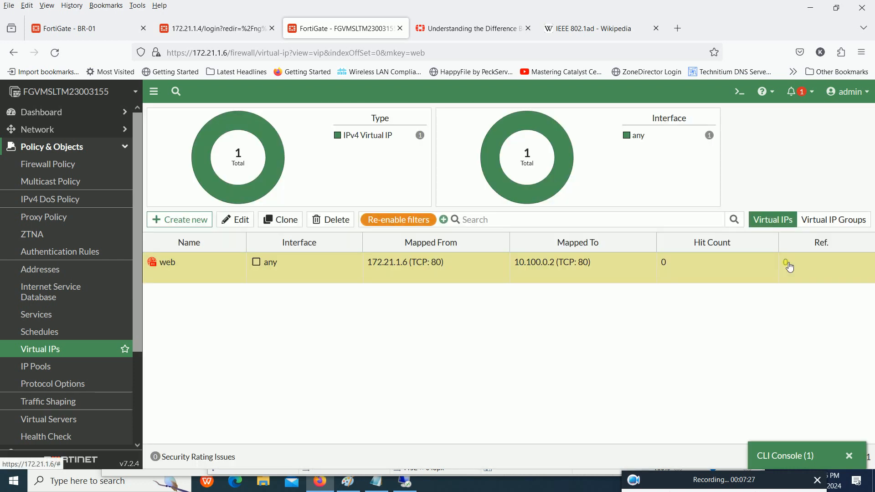
Step: Create a new firewall policy named web_fw
click(89, 164)
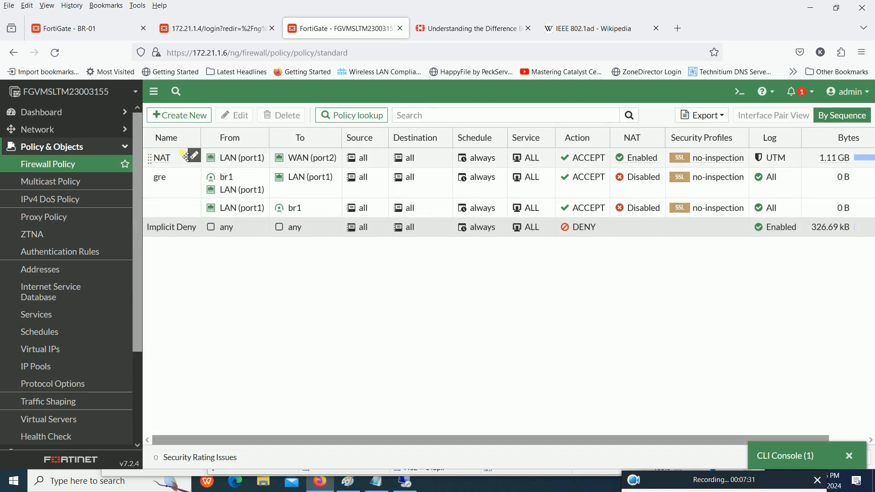
click(181, 118)
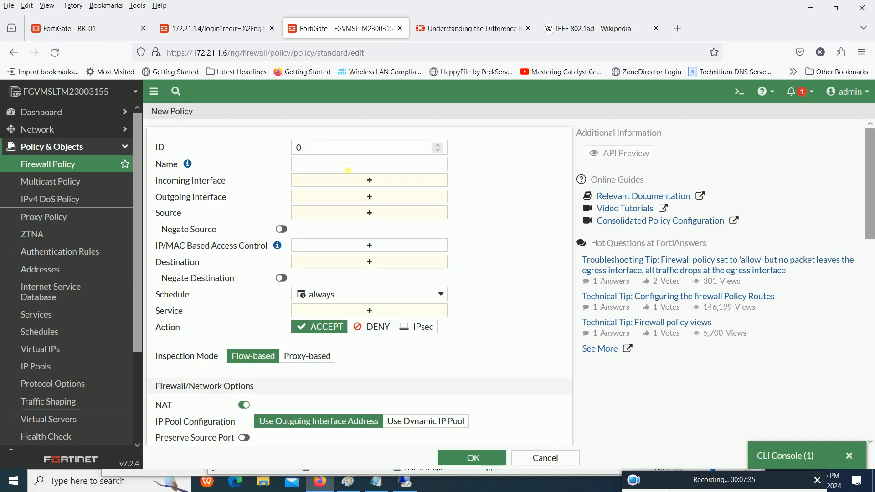
click(339, 167)
text(web_fw)
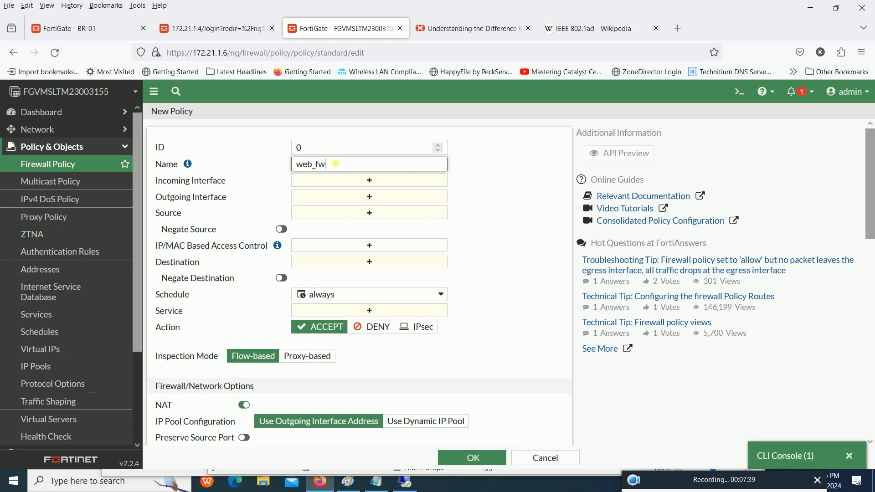
Step: Set the policy's incoming interface to WAN (port2) and its outgoing interface to LAN (port1)
click(349, 181)
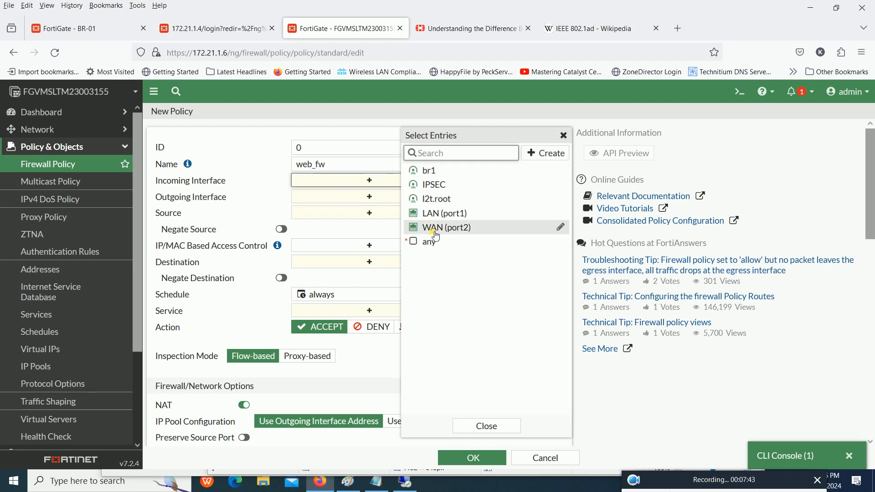
click(438, 235)
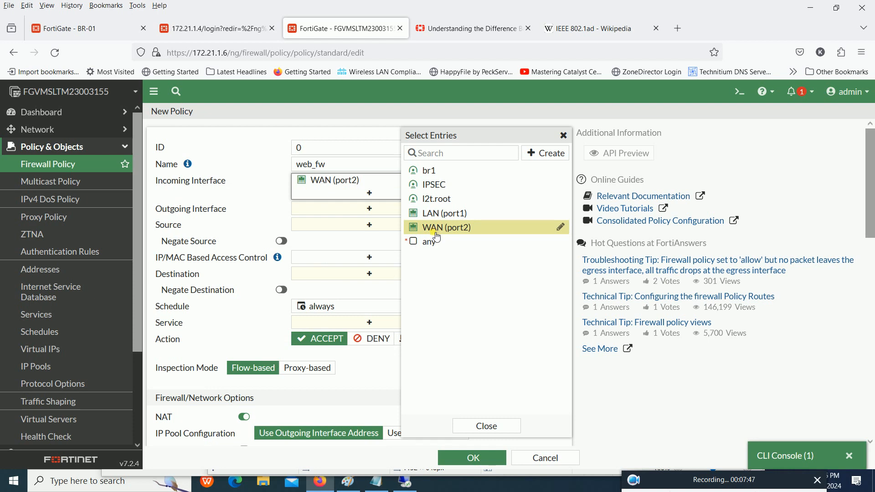
click(345, 210)
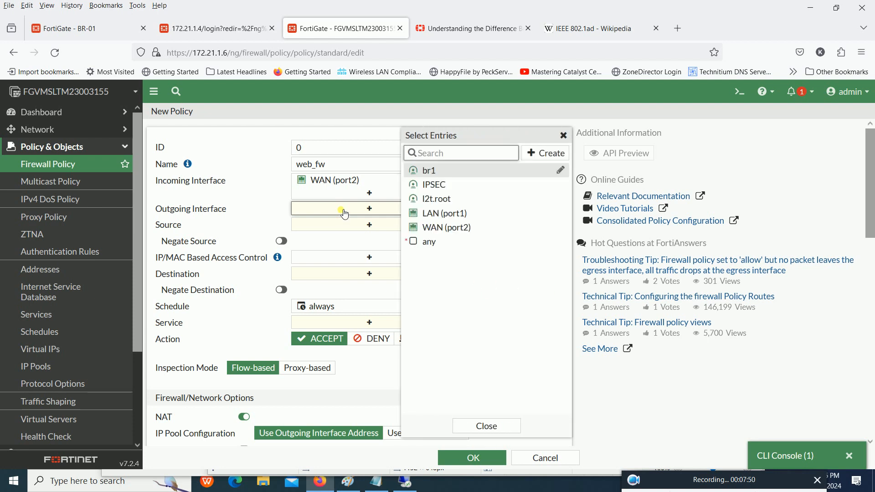
click(440, 216)
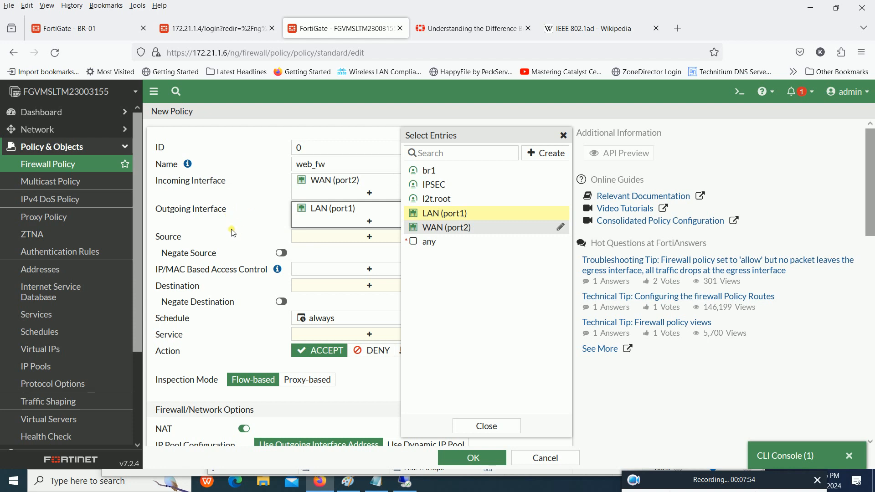
Step: Set the policy's source to all and its destination to the web virtual IP
click(341, 237)
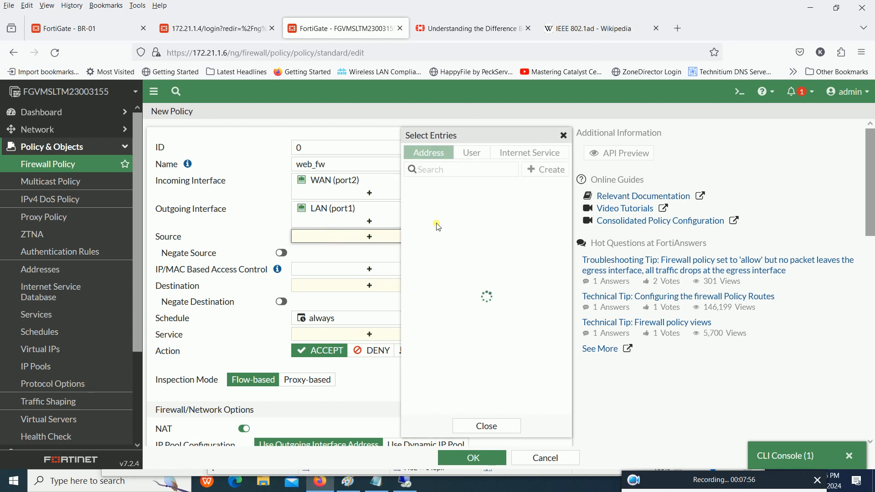
click(425, 202)
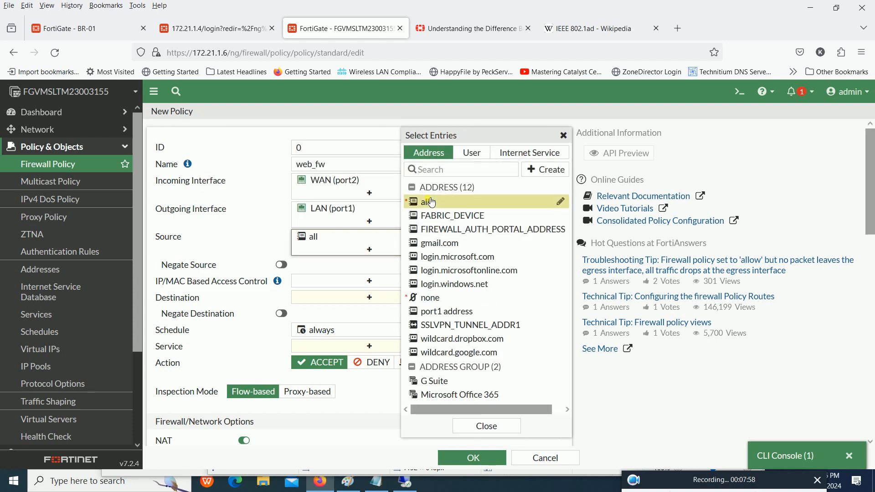
click(220, 229)
scroll(222, 235, down, 3)
click(321, 221)
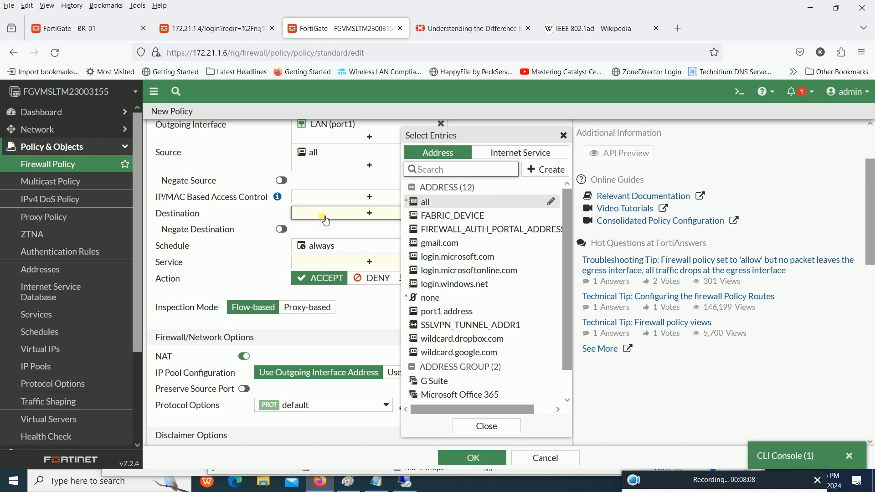
mouse_move(514, 277)
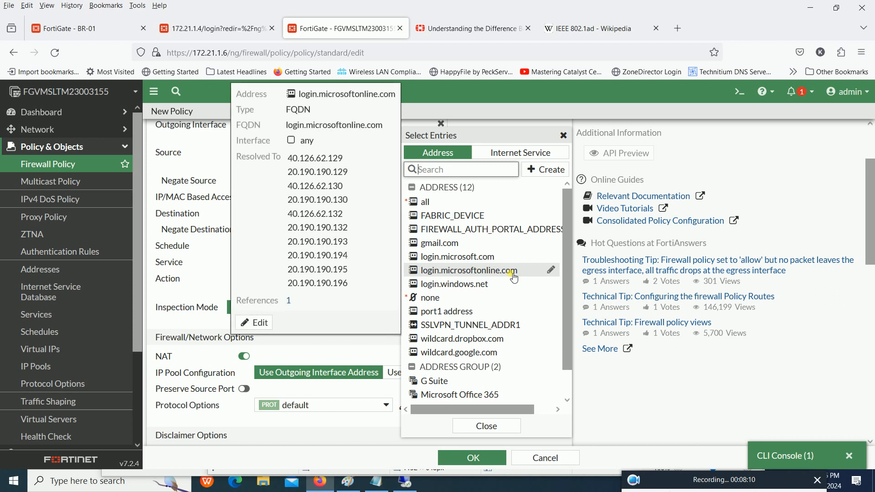
scroll(514, 277, down, 4)
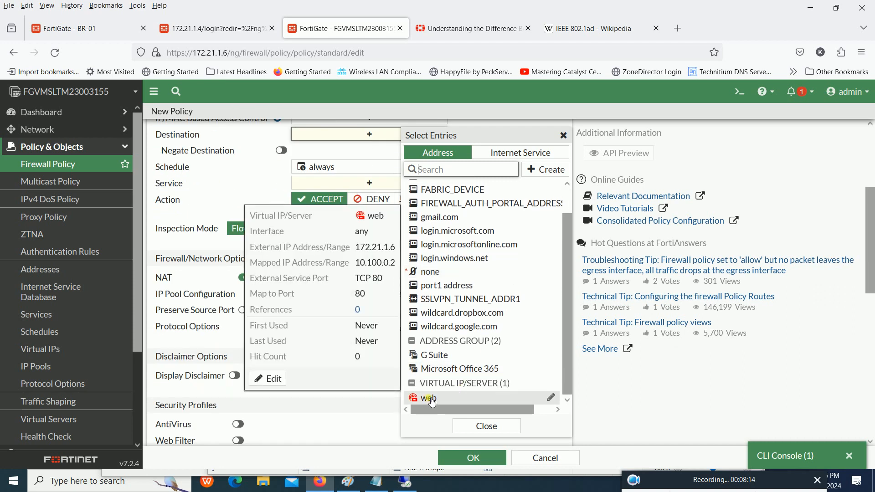
click(432, 403)
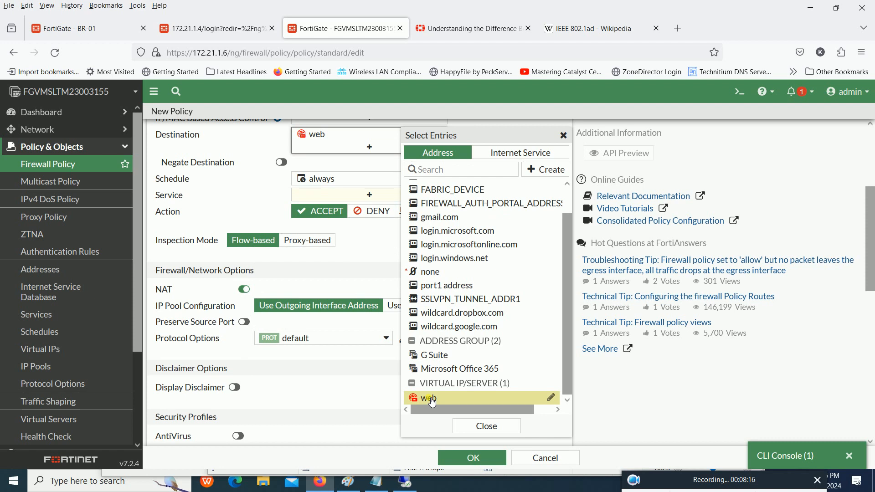
click(240, 206)
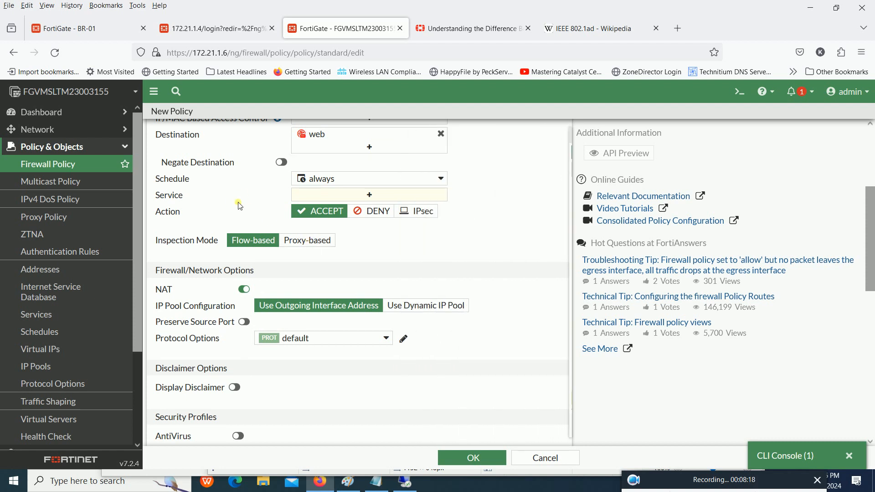
Step: Check the web virtual IP's mapping details and set the policy's service to HTTP
scroll(240, 206, up, 3)
mouse_move(311, 273)
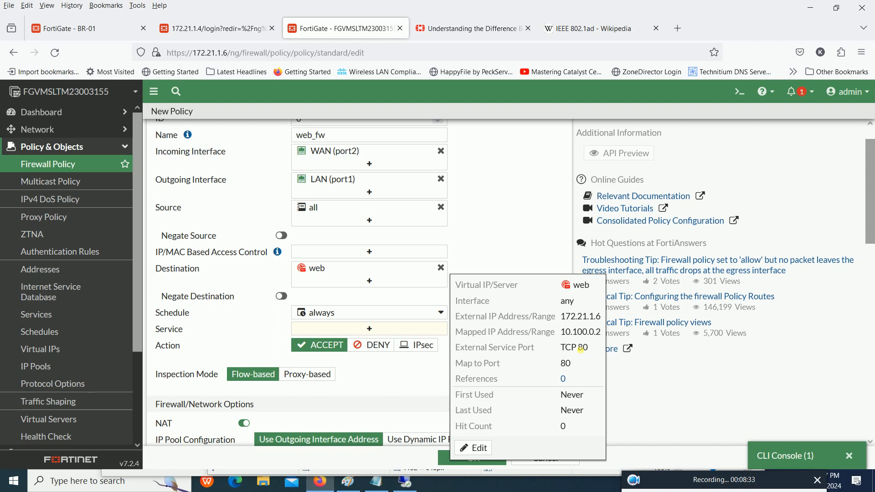
click(364, 329)
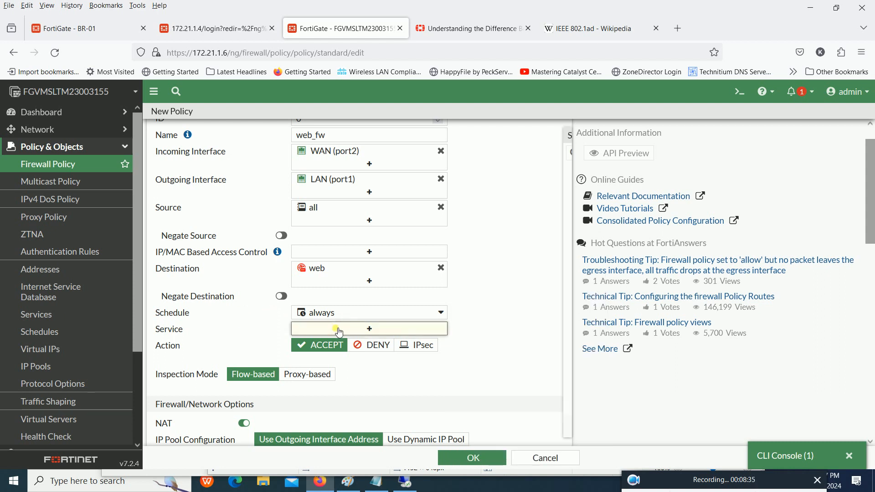
click(435, 280)
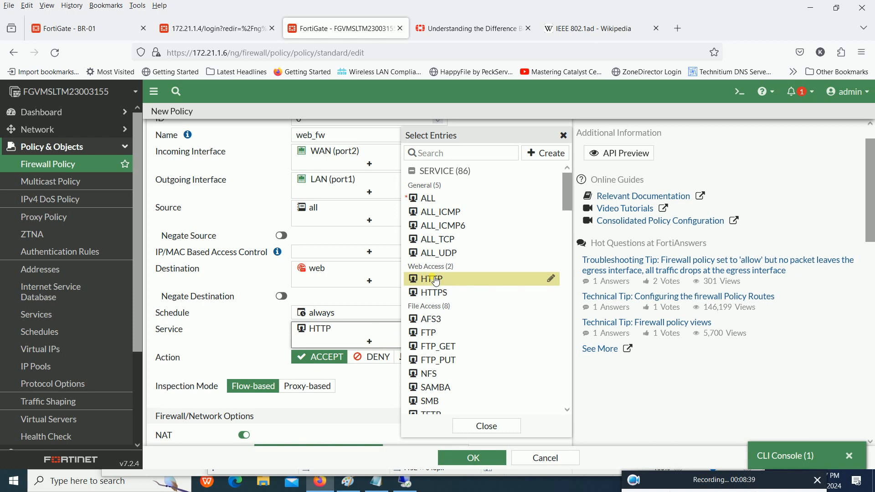
click(209, 333)
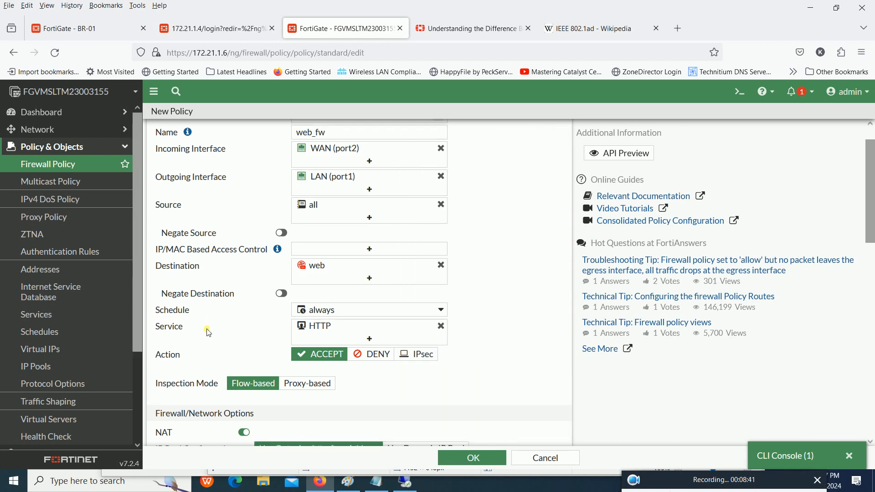
Step: Turn the policy's NAT option off and on again
scroll(209, 332, down, 7)
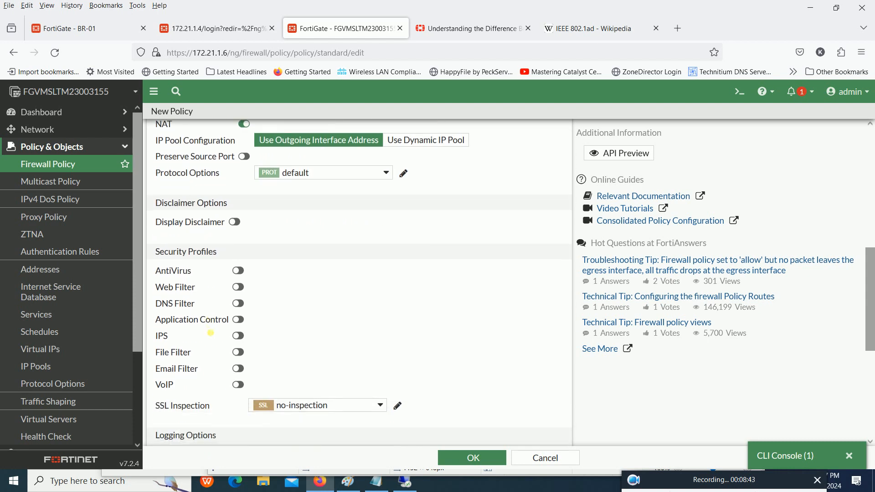
scroll(210, 333, up, 3)
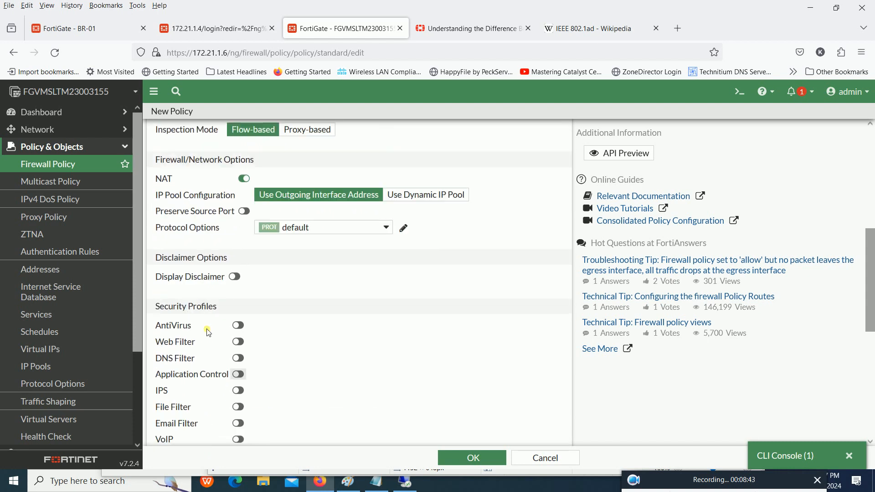
click(246, 187)
click(246, 188)
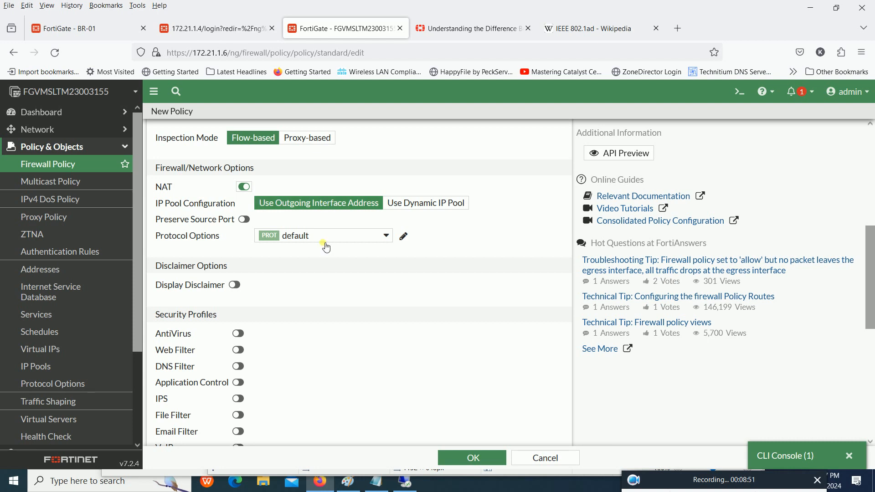
Step: Check the IPv4 address of the policy's outgoing LAN (port1) interface
scroll(327, 247, up, 6)
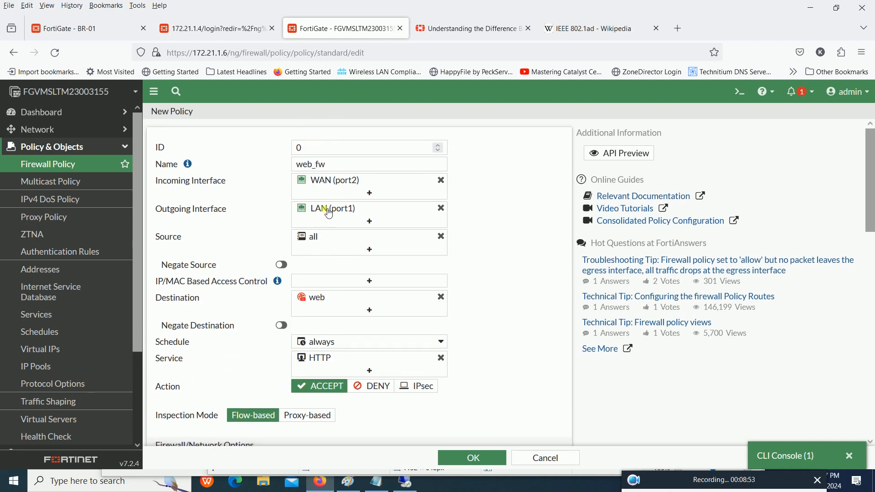
mouse_move(323, 213)
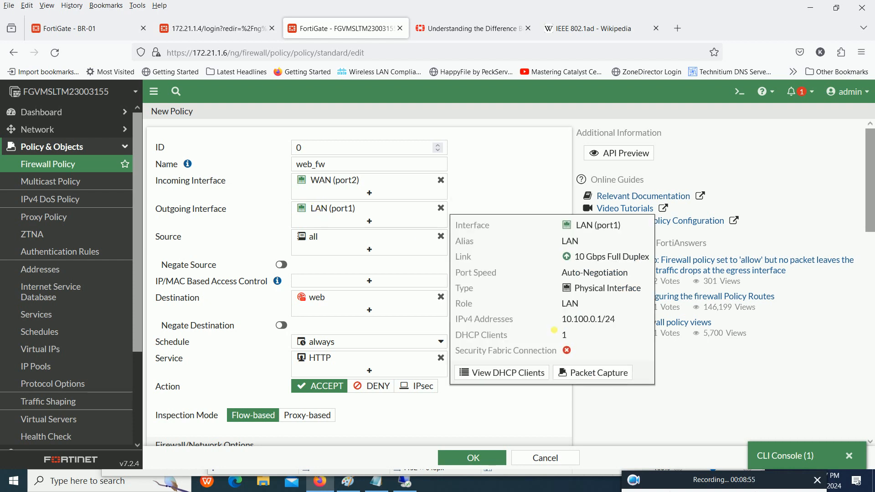
drag(565, 319, 612, 325)
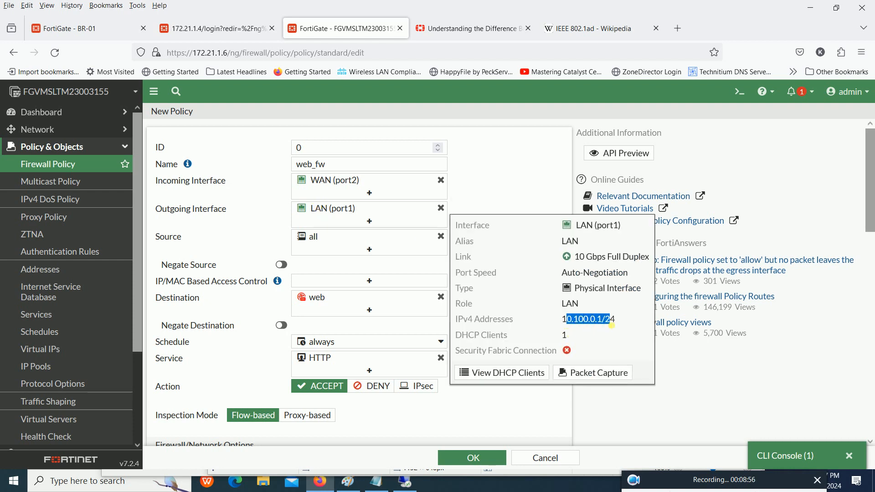
Step: Disable NAT in the web_fw policy's firewall and network options
scroll(530, 412, down, 5)
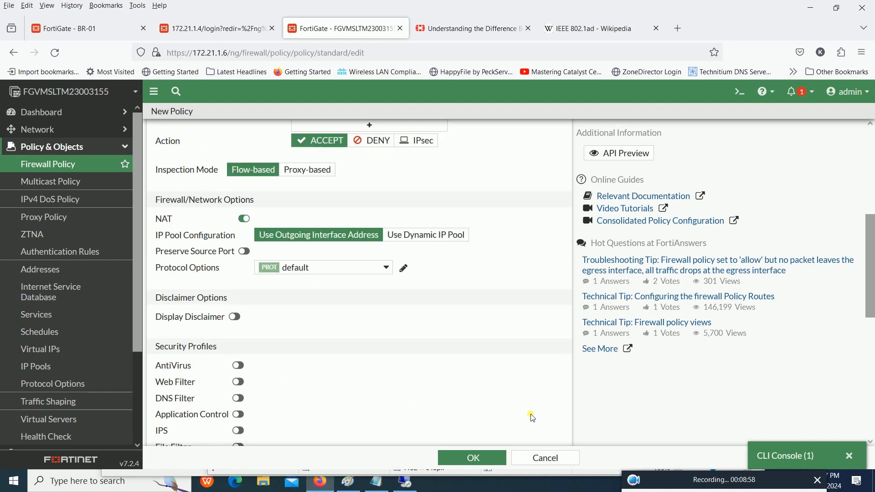
scroll(531, 412, down, 1)
scroll(503, 401, up, 2)
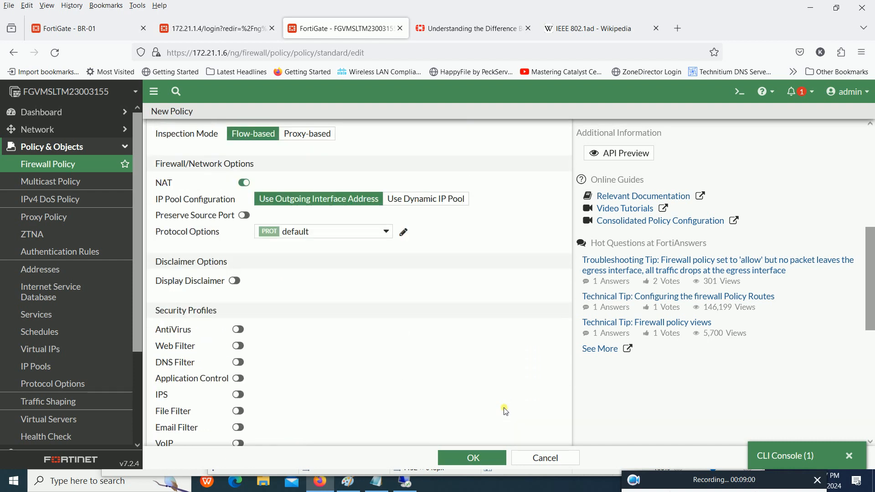
click(245, 184)
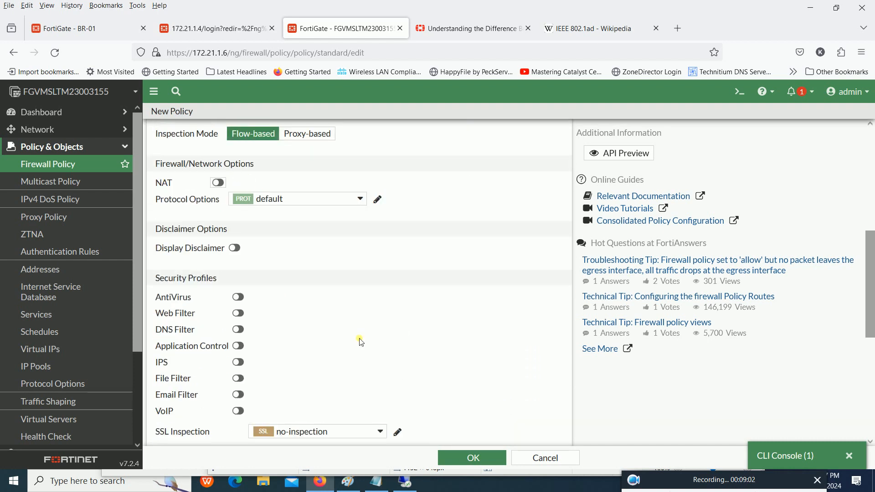
Step: Save the new web_fw firewall policy with the change summary "fw"
scroll(360, 340, down, 5)
scroll(361, 342, down, 2)
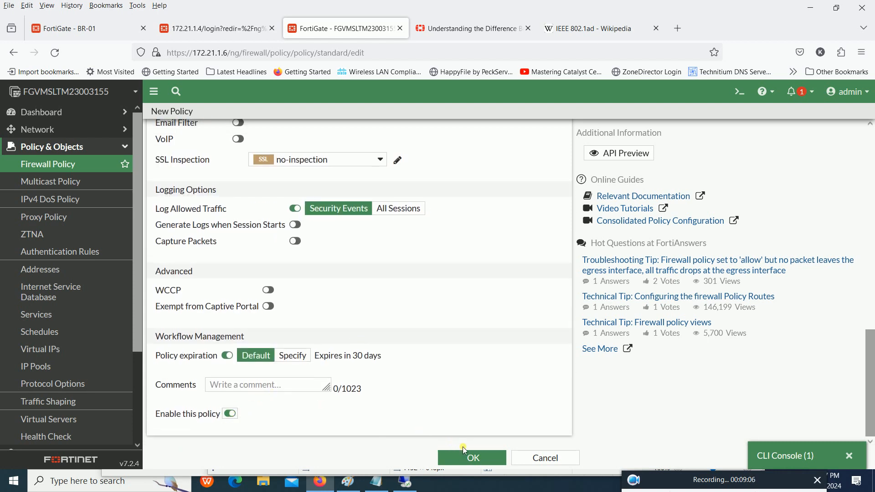
click(472, 457)
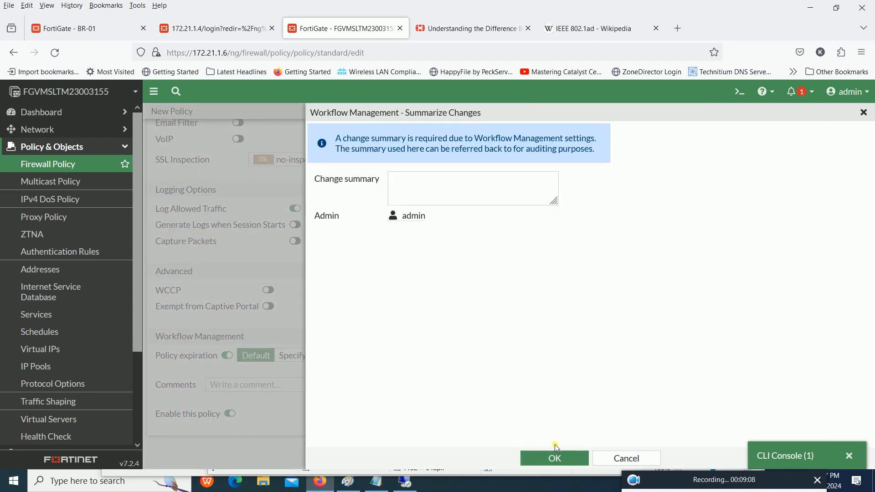
click(555, 457)
click(438, 191)
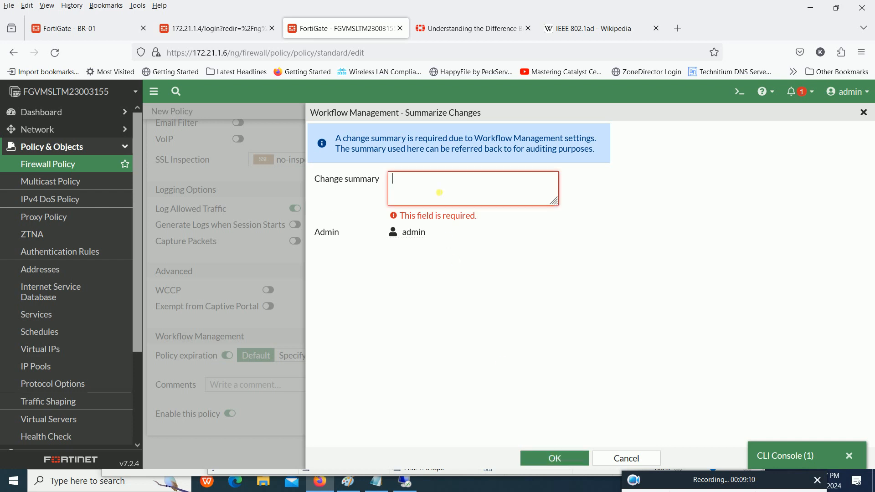
text(fw)
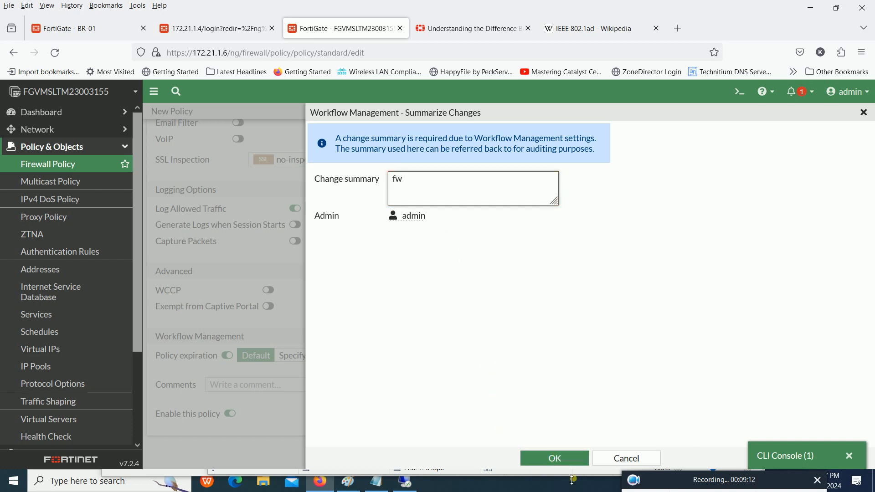
click(572, 462)
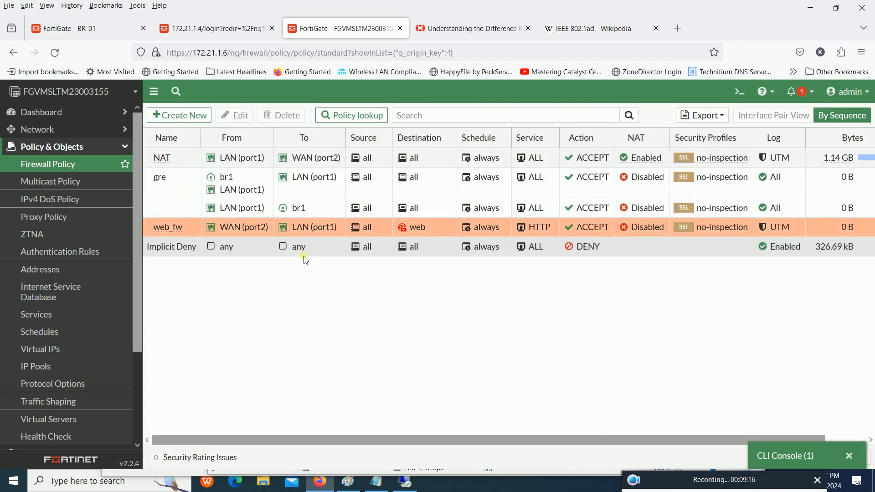
Step: Review the web_fw policy in the policy list and check which objects reference the web virtual IP
mouse_move(231, 226)
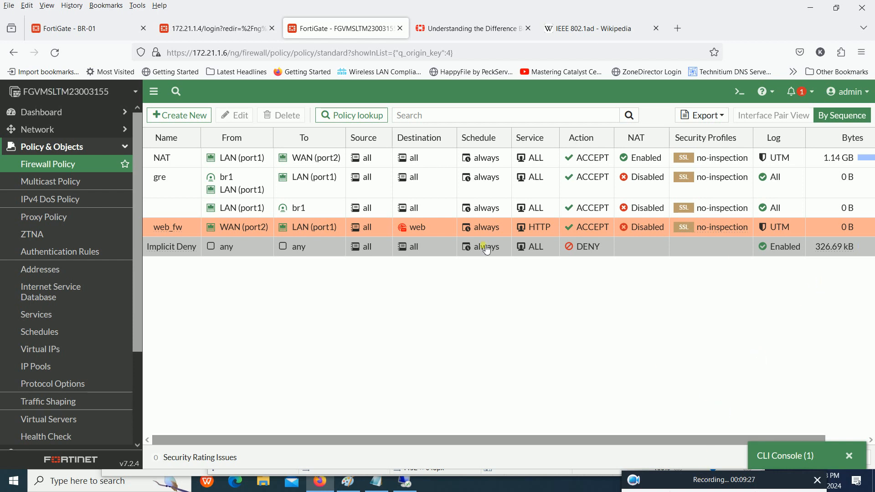
scroll(470, 253, right, 1)
click(55, 349)
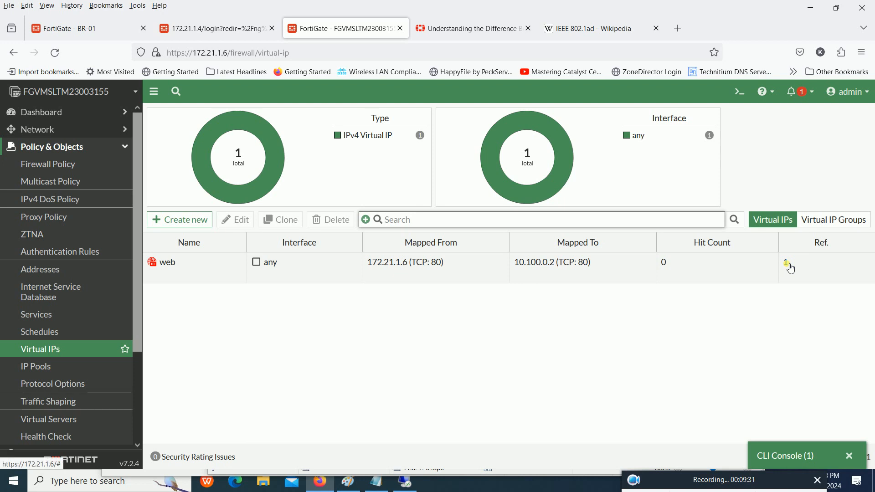
click(460, 275)
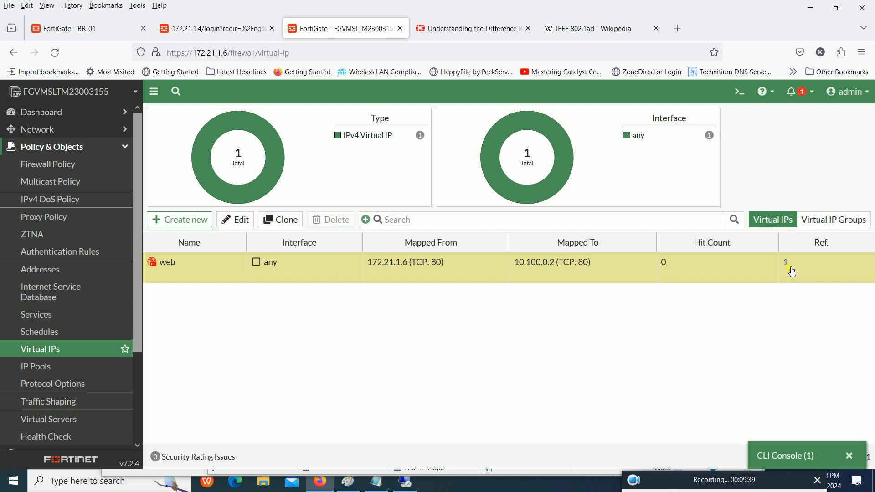
click(788, 264)
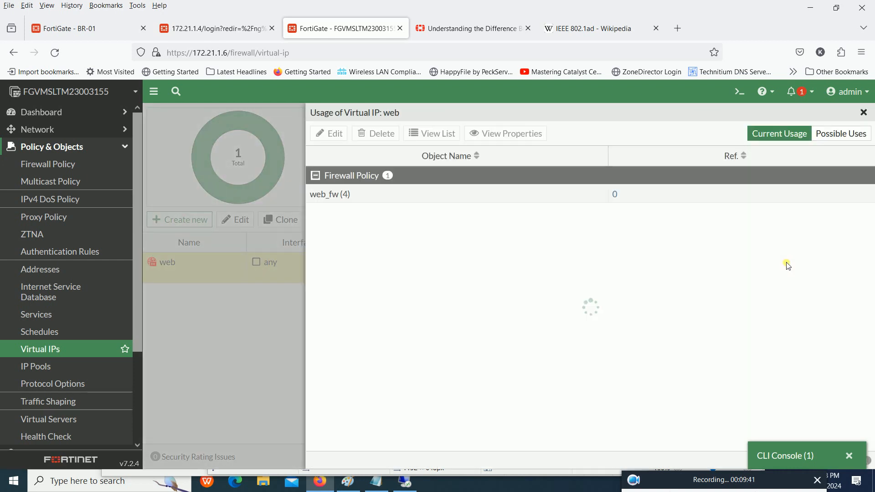
click(416, 195)
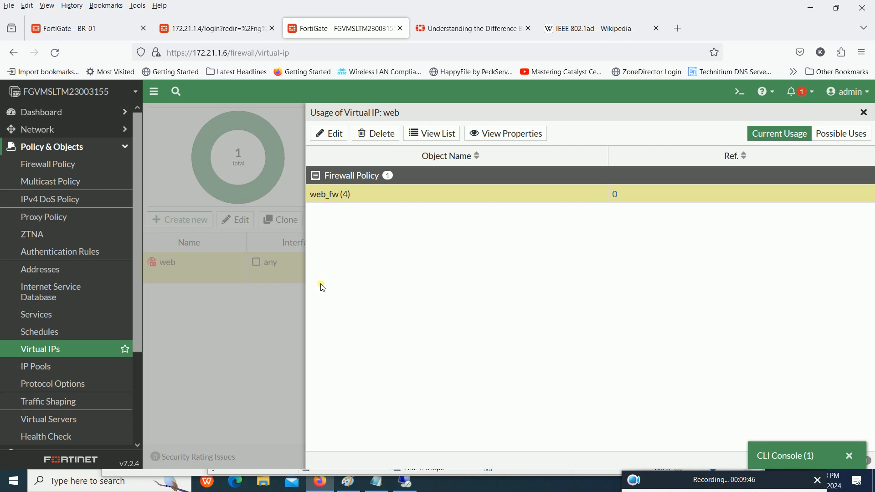
drag(795, 453, 782, 447)
click(777, 111)
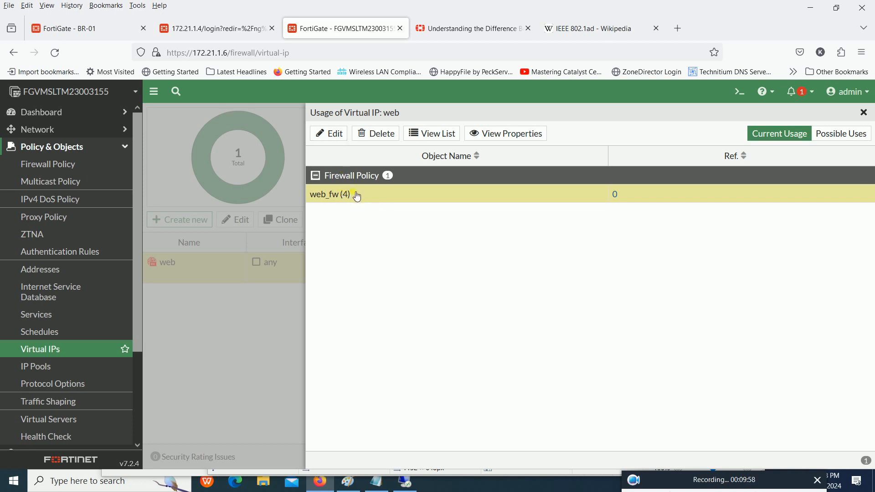
key(Escape)
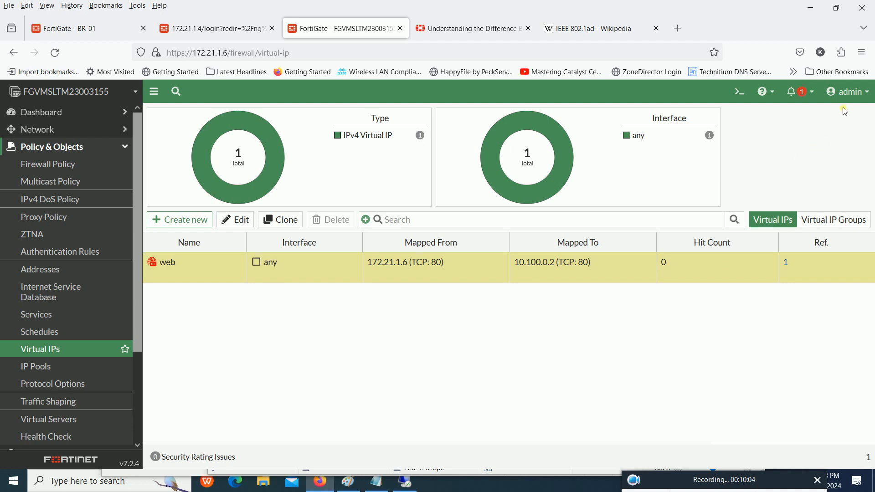
Step: Save a configuration revision checkpoint with the comment "asd"
click(848, 92)
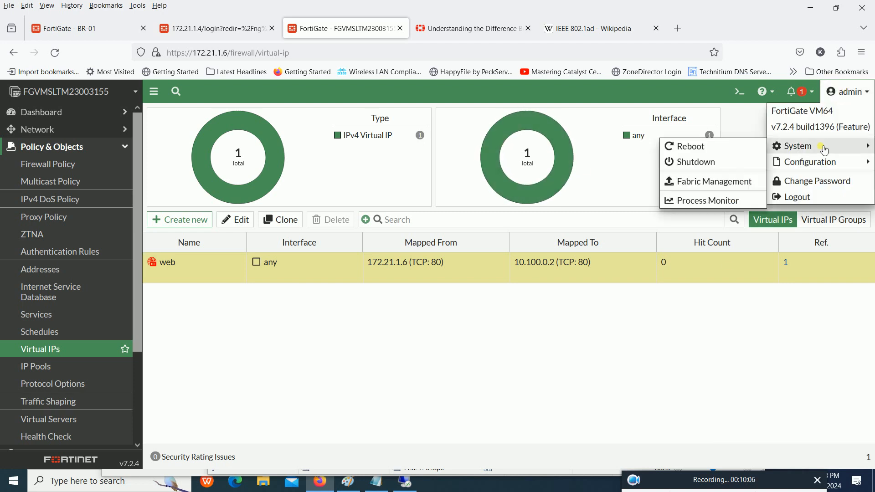
click(772, 348)
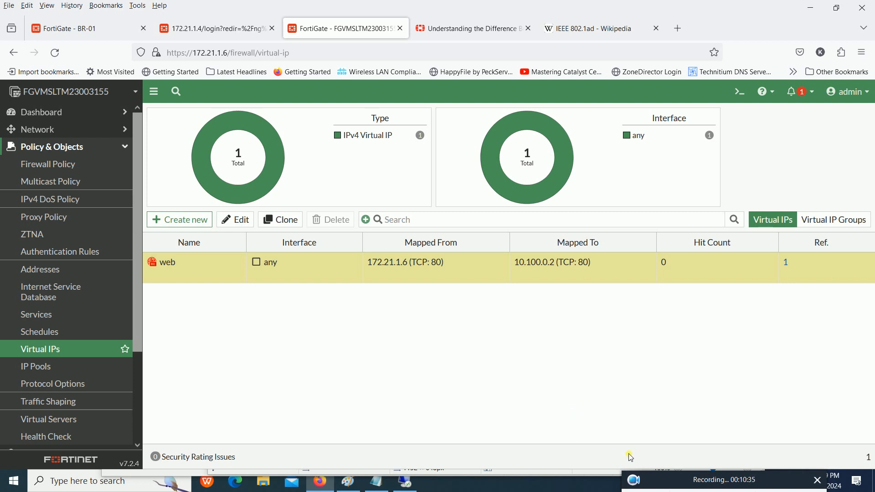
click(852, 93)
mouse_move(826, 163)
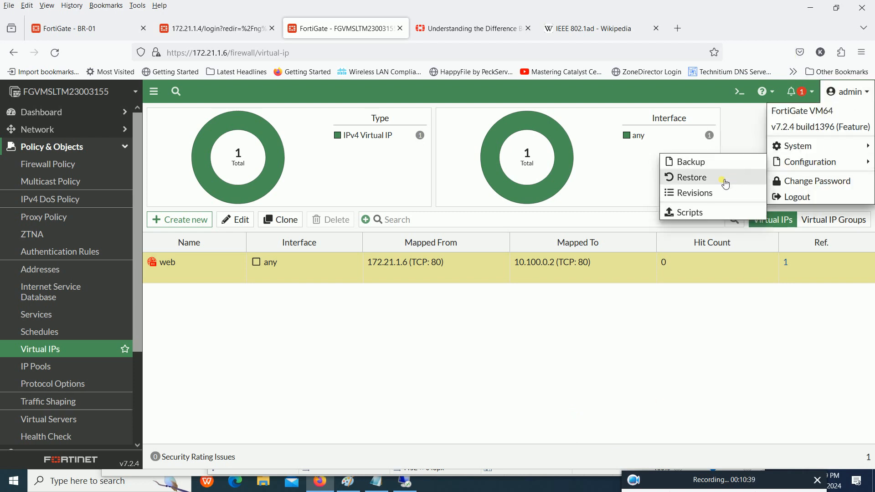
click(701, 201)
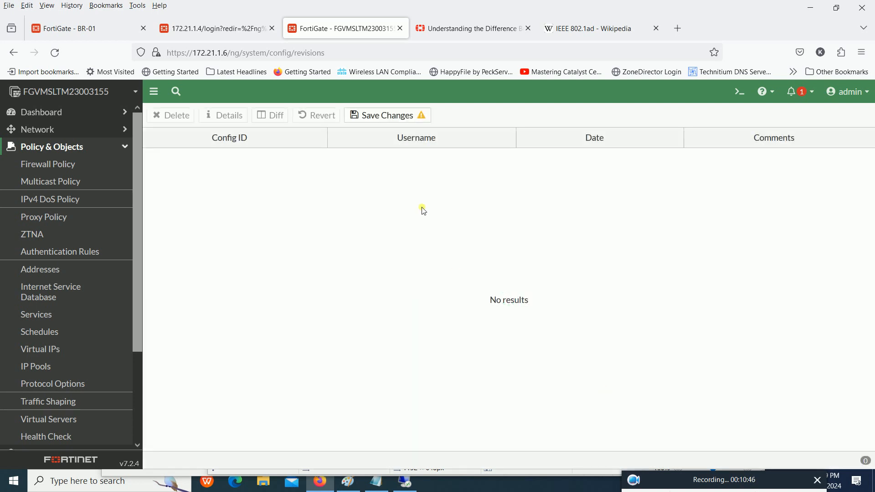
click(375, 120)
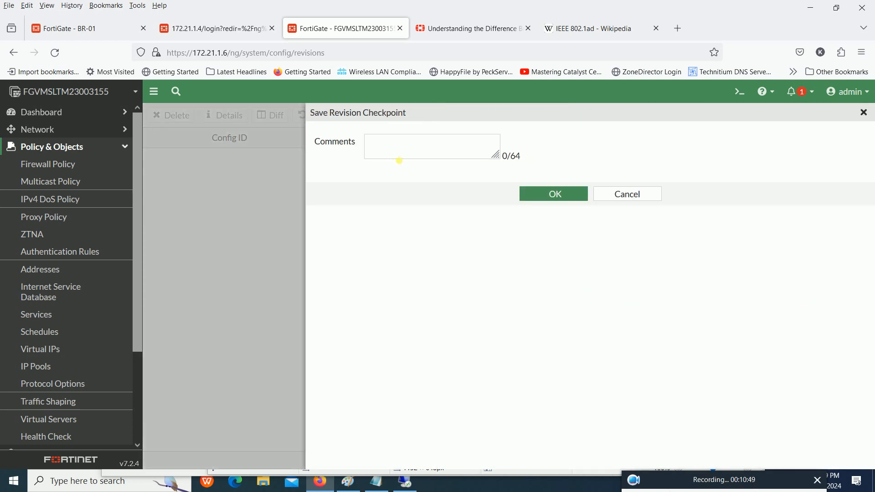
text(asd)
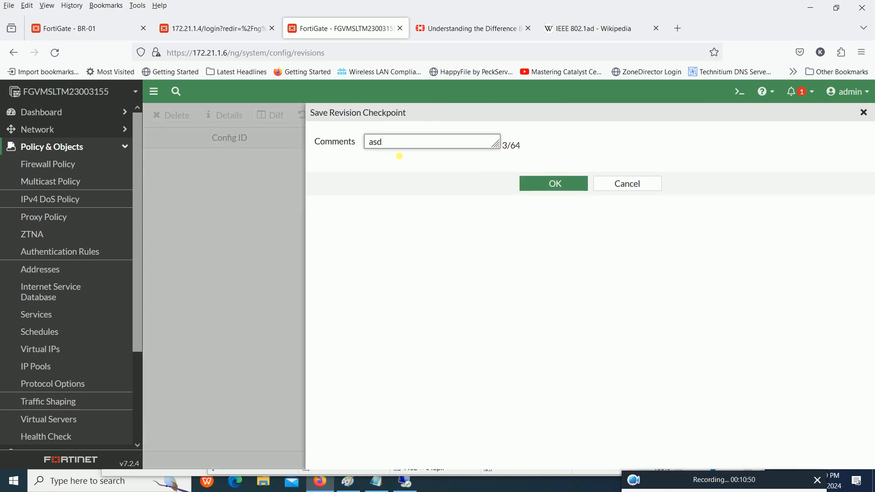
click(551, 185)
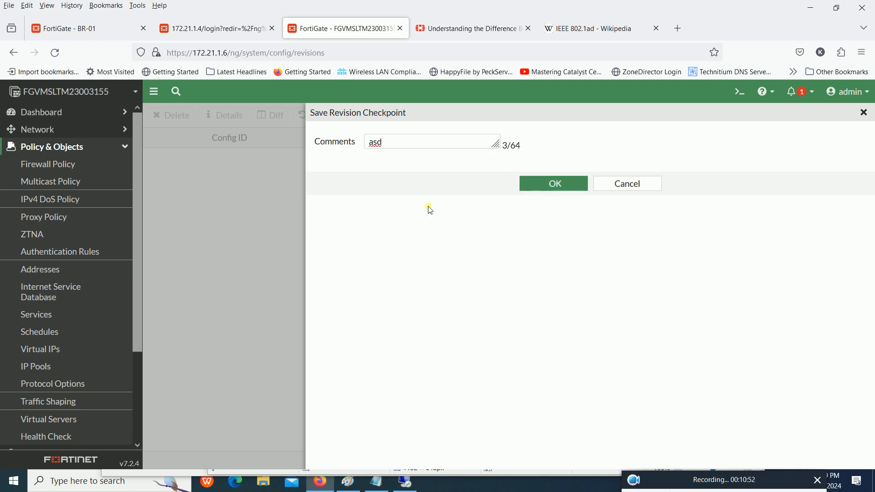
click(548, 182)
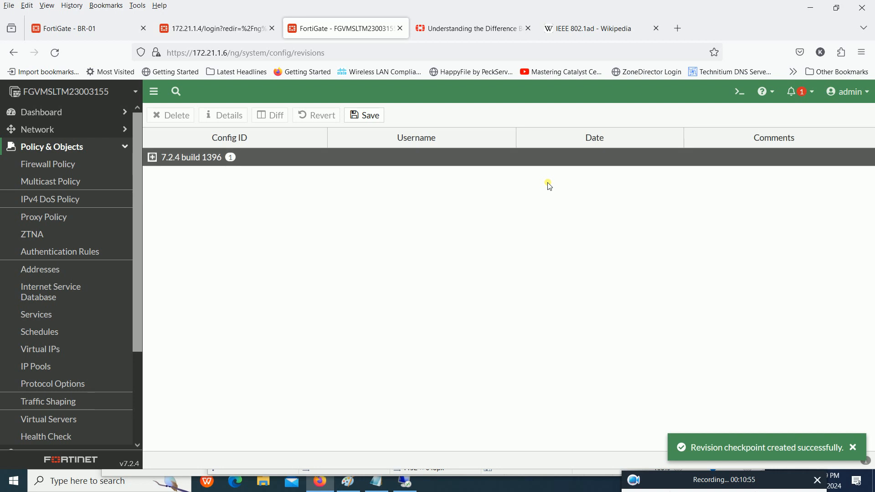
Step: Expand the 7.2.4 build 1396 revision group and examine the saved checkpoint
click(152, 158)
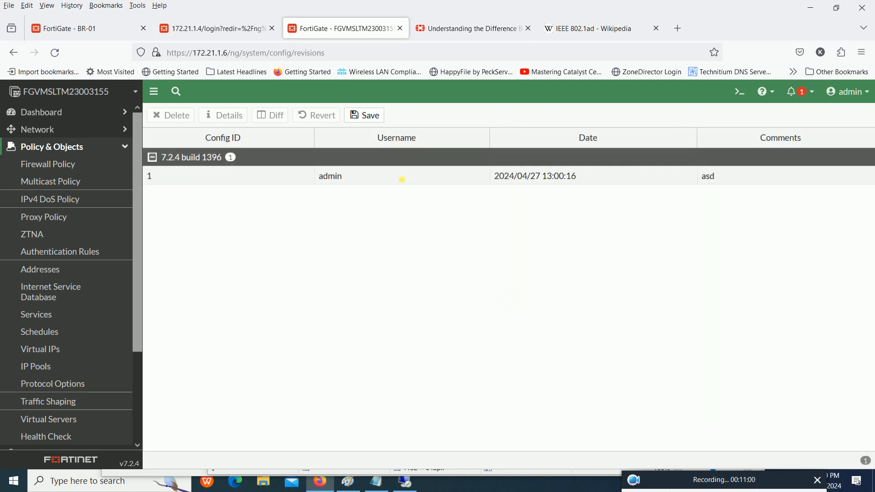
click(485, 175)
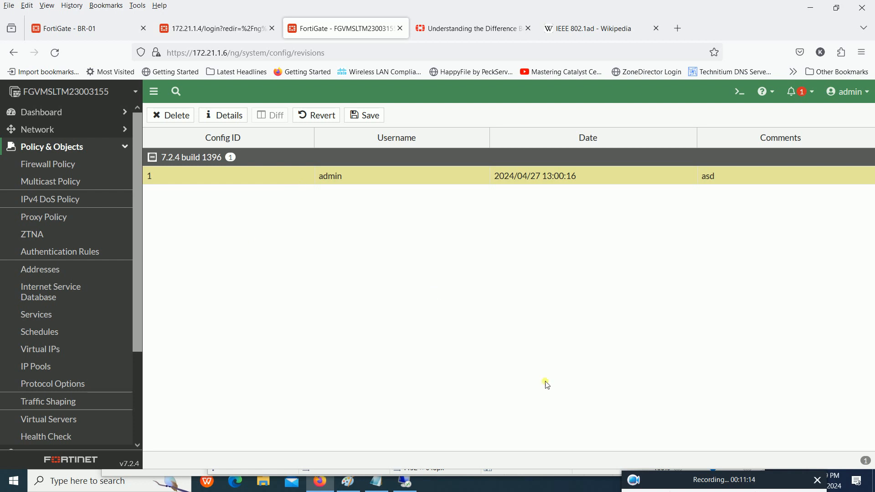
mouse_move(672, 489)
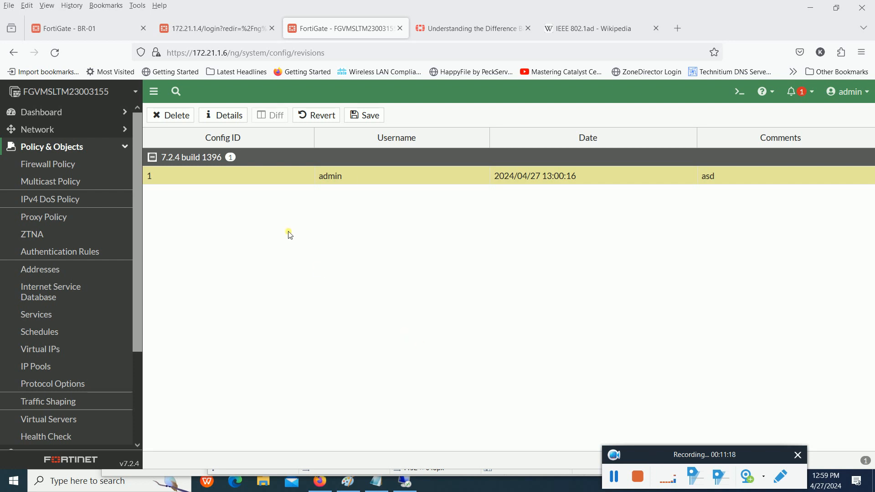
Step: Delete the fortilink 802.3ad aggregate interface and expand the physical interfaces in the interface list
click(57, 129)
click(64, 147)
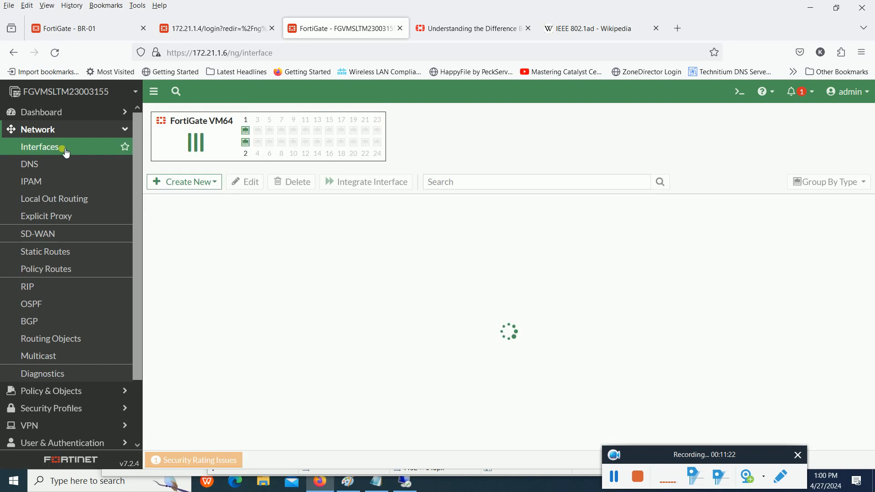
click(239, 254)
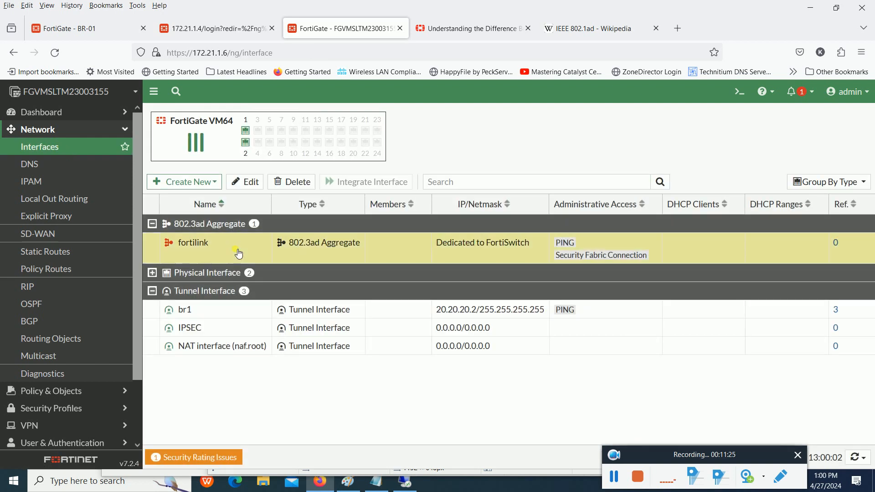
click(293, 183)
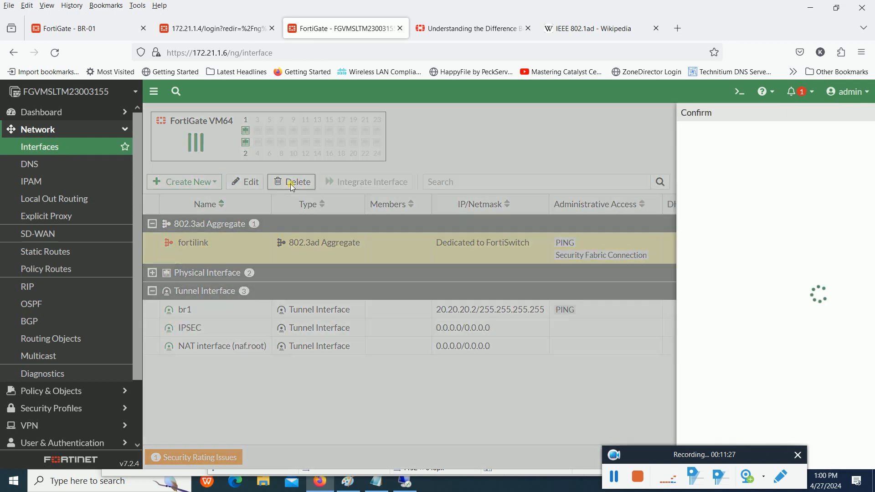
drag(665, 456, 489, 427)
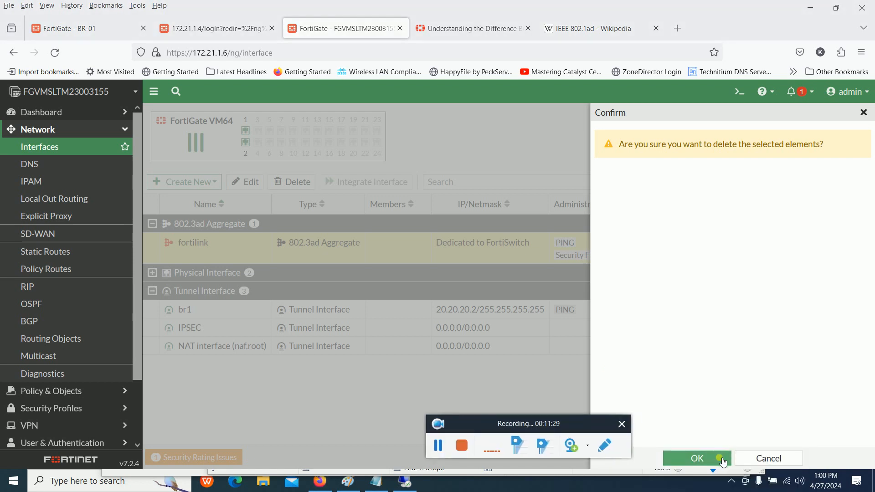
click(697, 458)
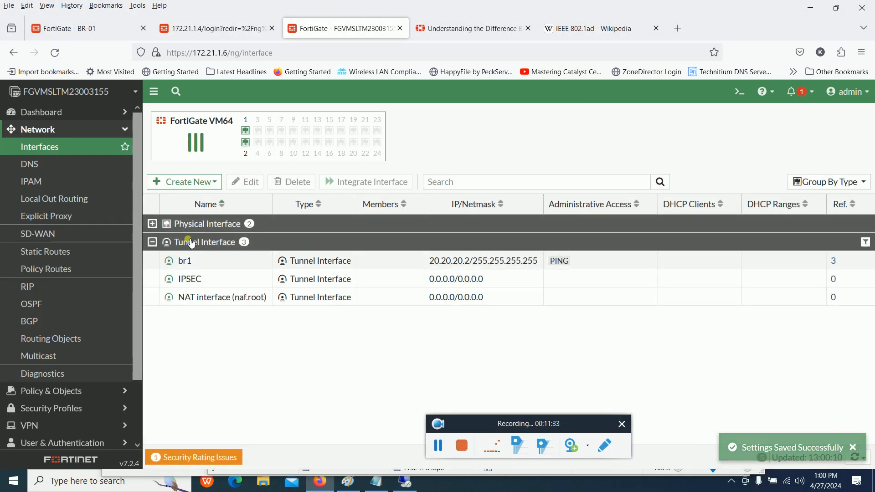
click(152, 224)
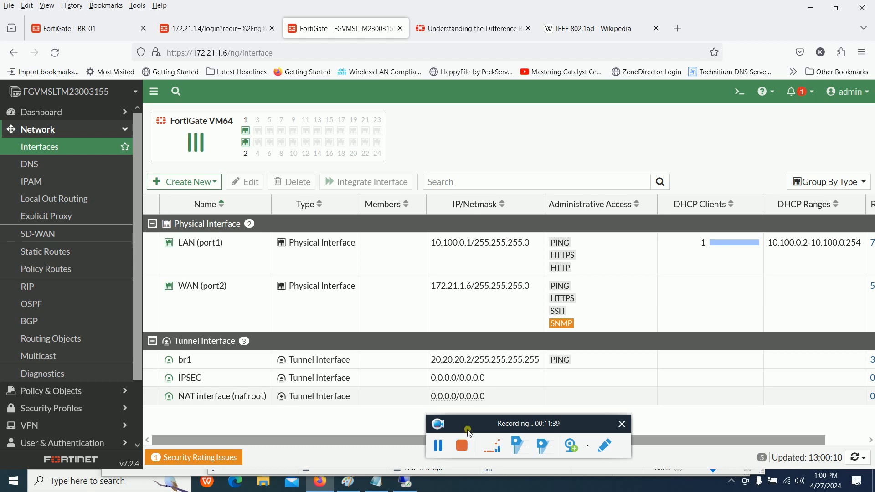
drag(471, 428, 568, 433)
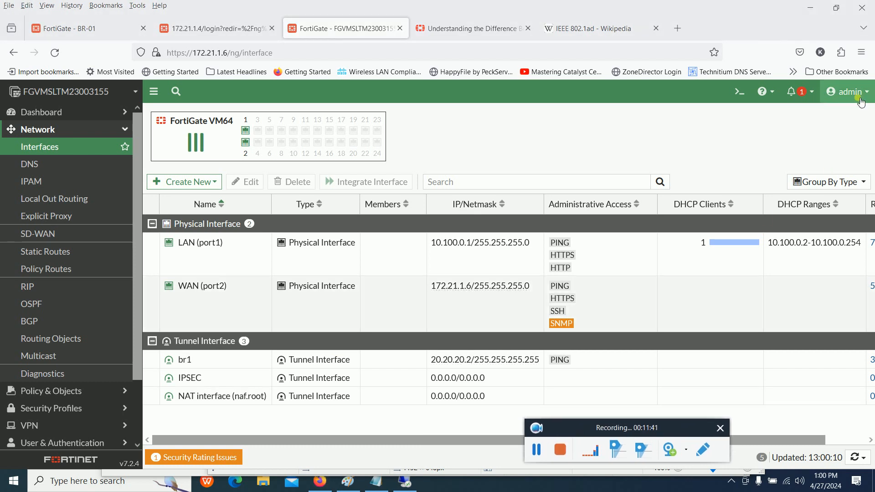
Step: Revert the system to configuration revision 1 and accept the device reboot
click(849, 92)
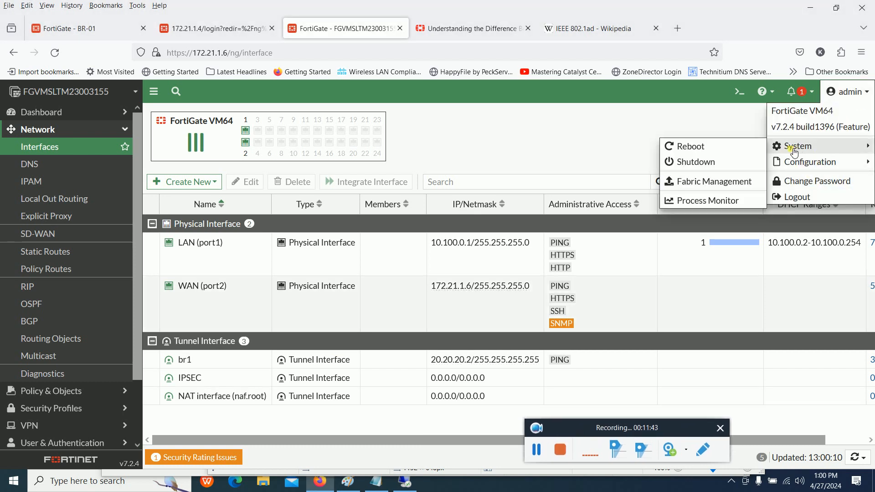
mouse_move(801, 161)
click(694, 193)
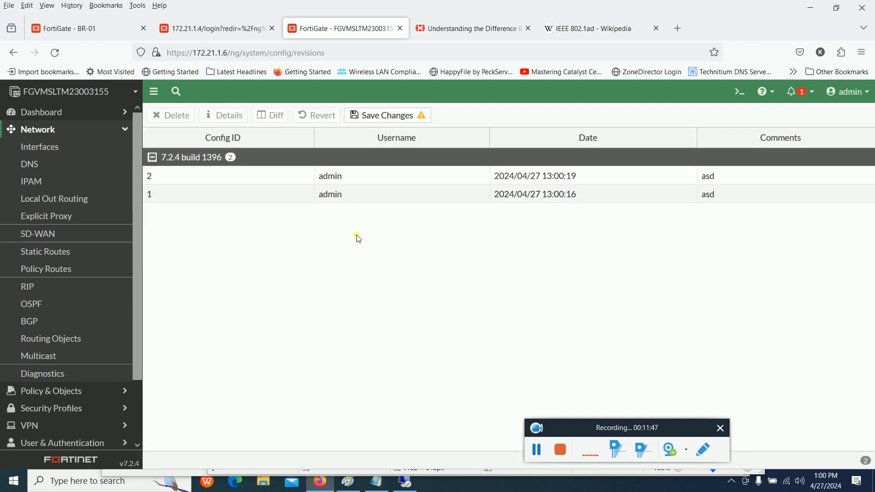
click(359, 201)
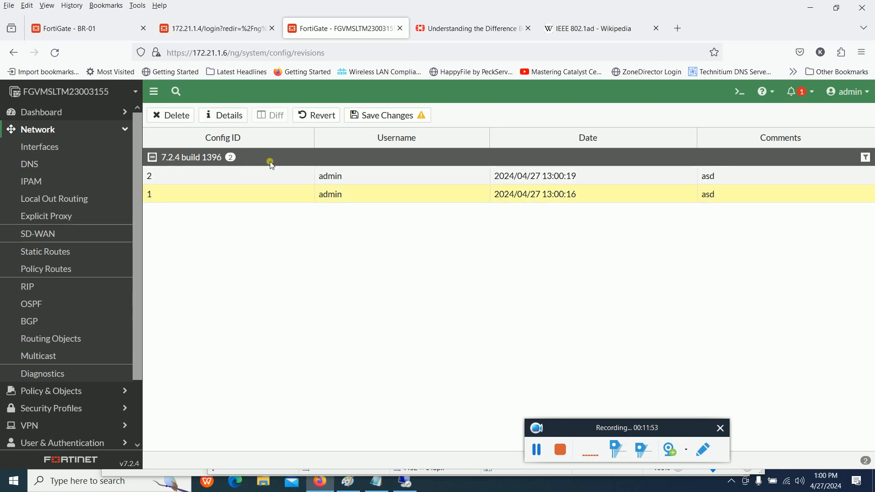
click(325, 114)
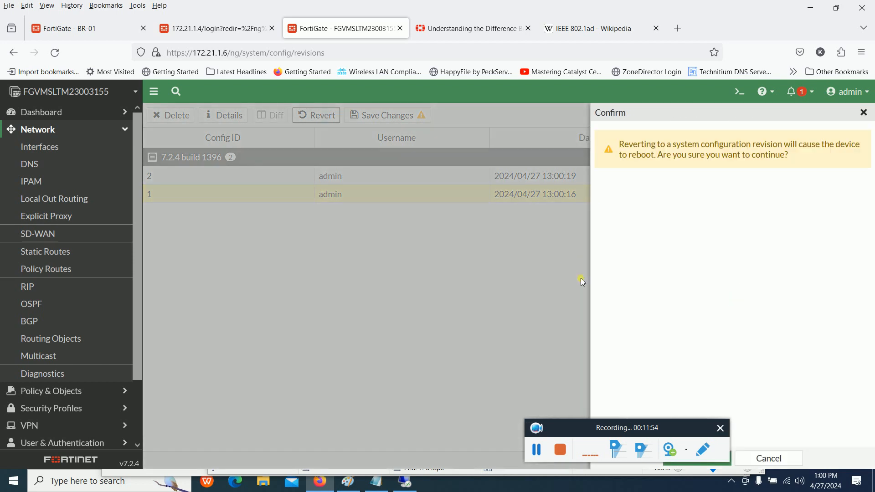
drag(623, 428, 462, 415)
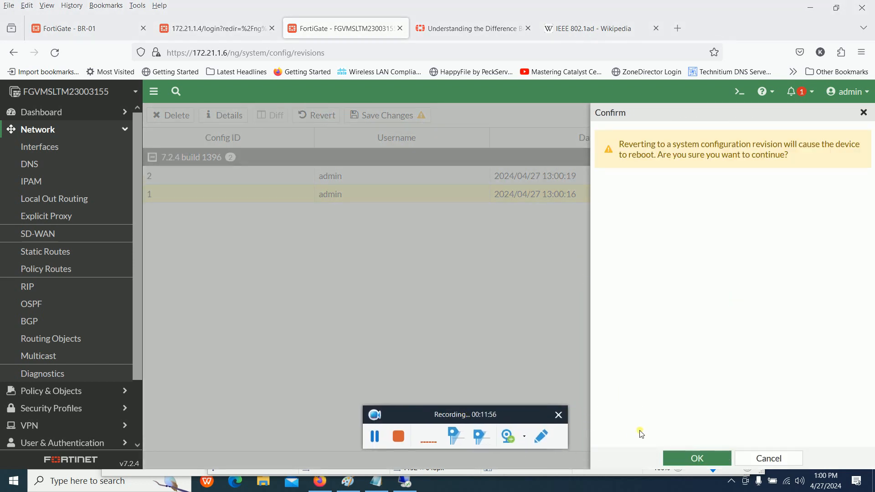
click(696, 458)
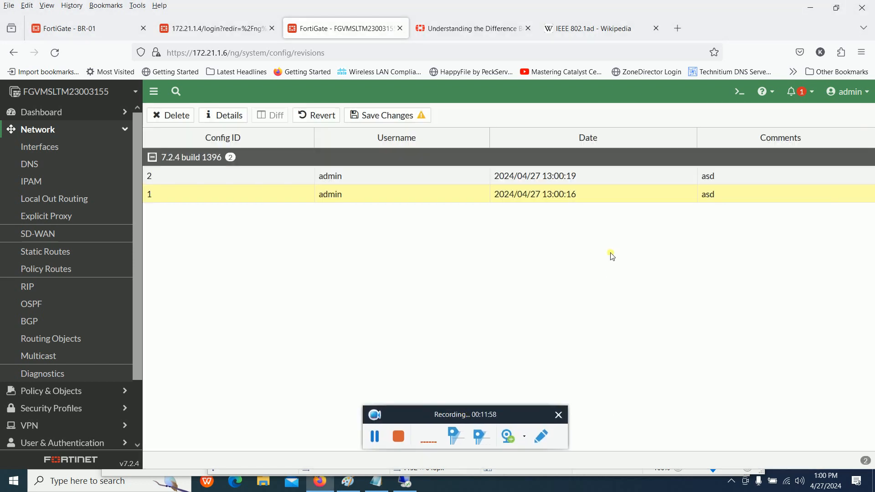
Step: Check the network interface list for the fortilink aggregate interface after the reboot
click(60, 151)
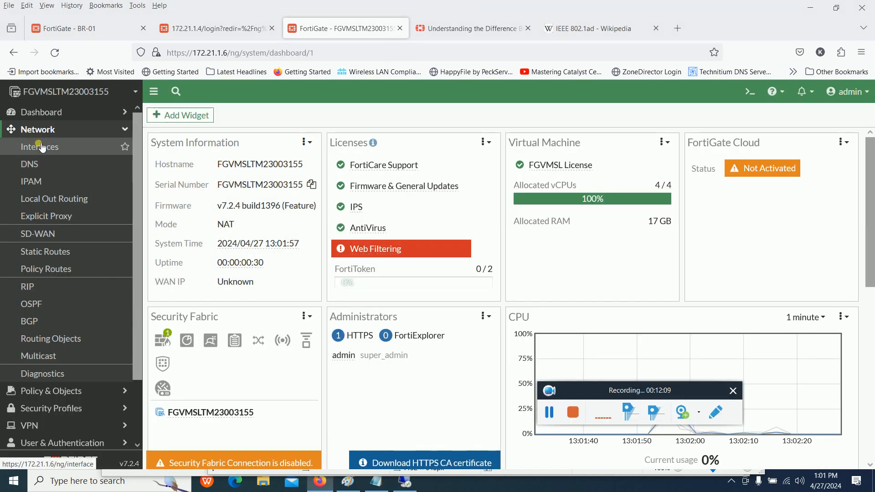
click(42, 147)
drag(611, 400, 642, 437)
click(710, 249)
Step: Bring up the configuration backup, restore and revision options for the device
click(847, 92)
mouse_move(793, 161)
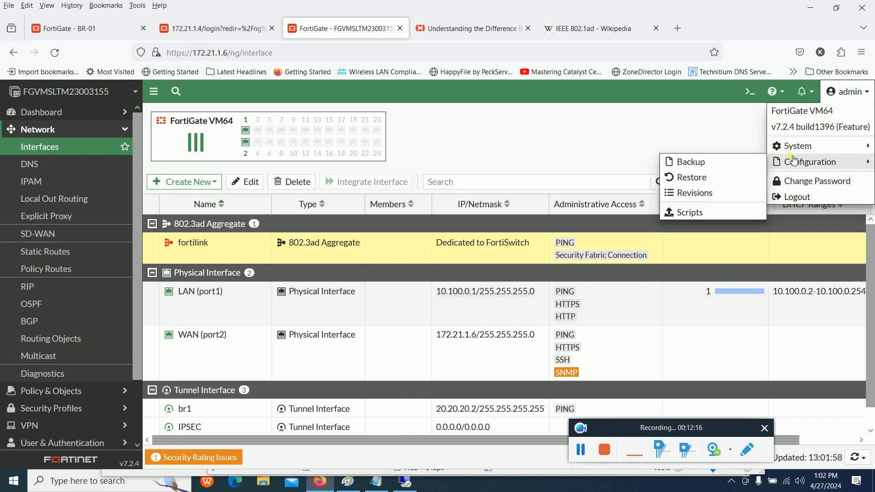